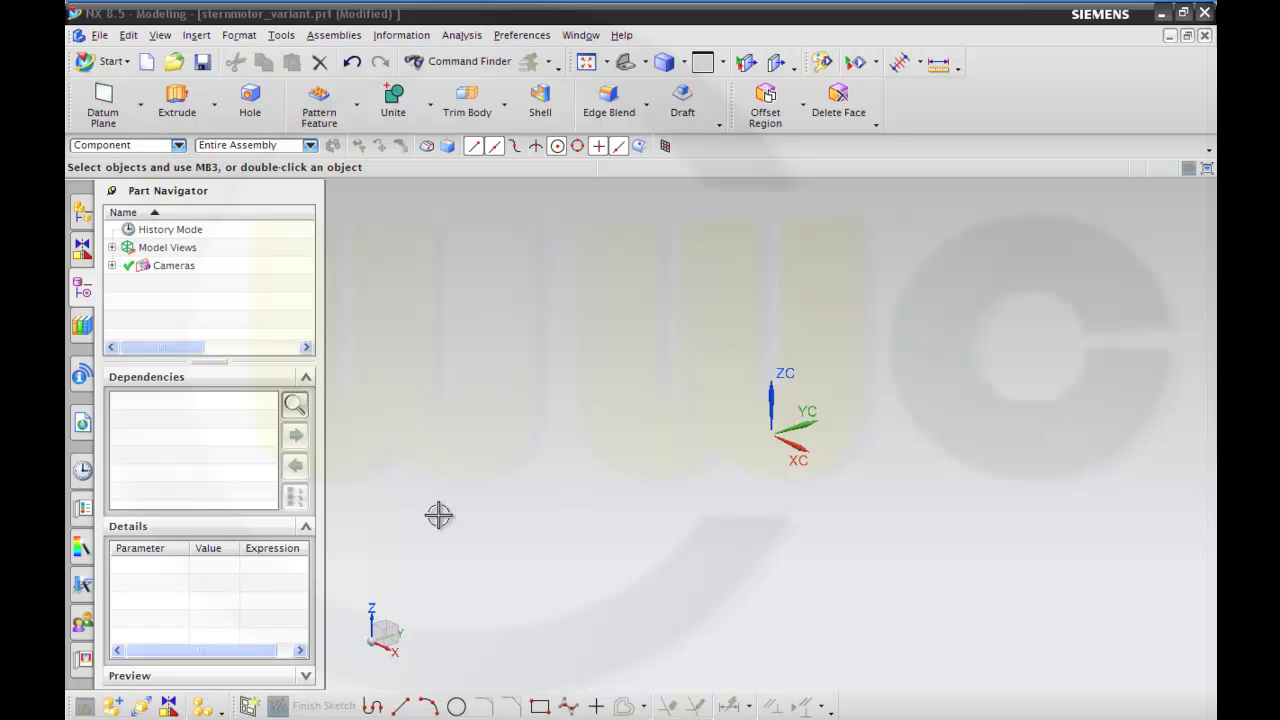
Step: Load kurbelgehaeuse_sternmotor_klein.prt from the nx_uebungen folder on drive E: as a new assembly component
click(112, 705)
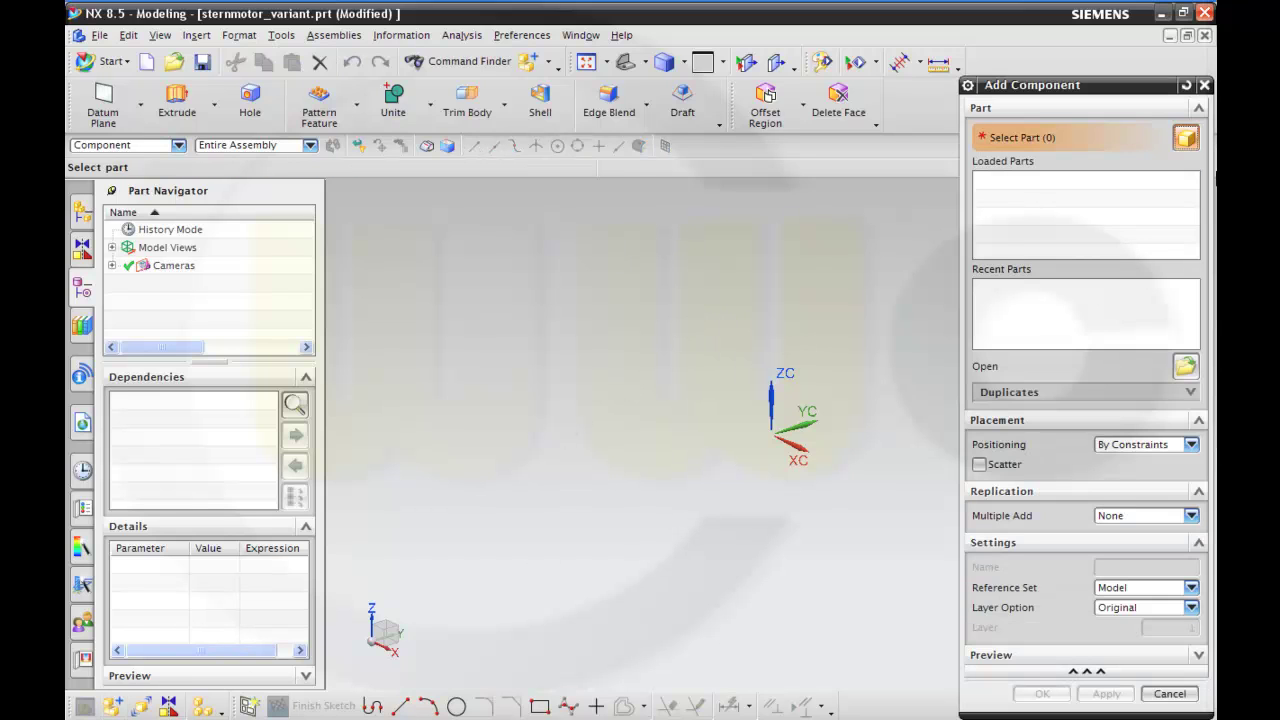
click(1183, 366)
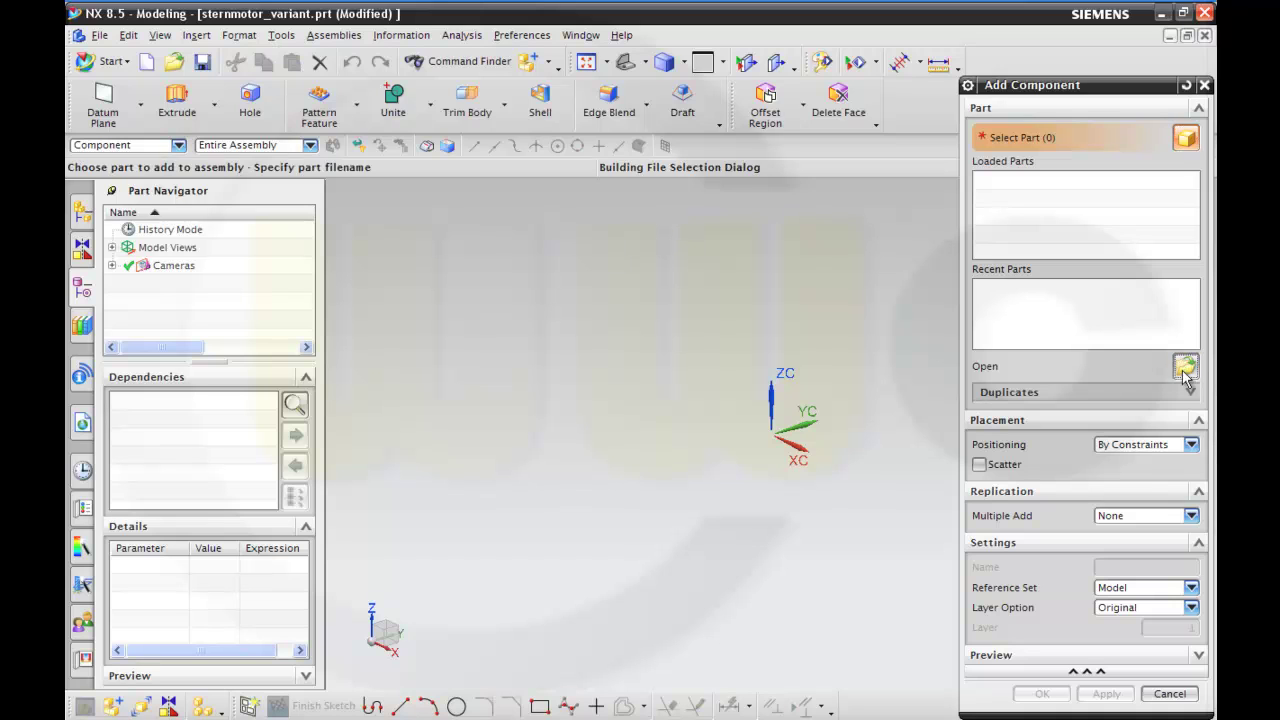
click(767, 495)
mouse_move(756, 511)
mouse_down()
mouse_move(870, 520)
mouse_move(750, 507)
mouse_up()
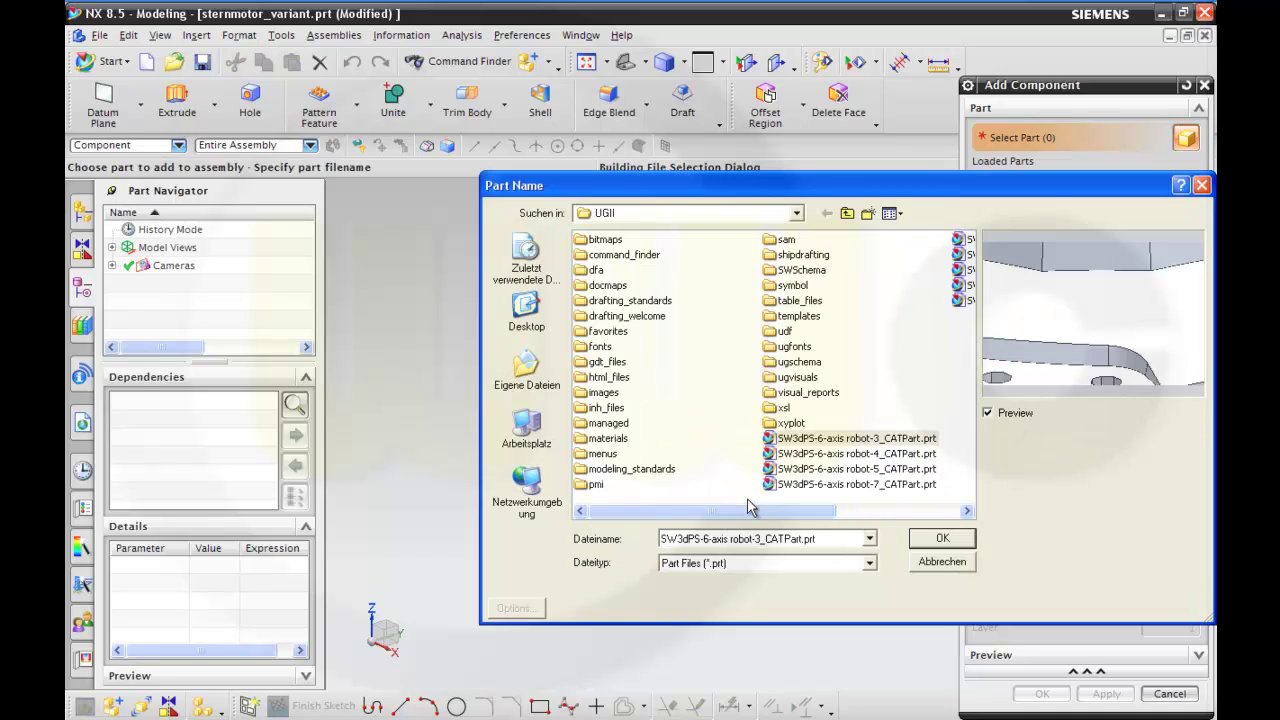
click(528, 422)
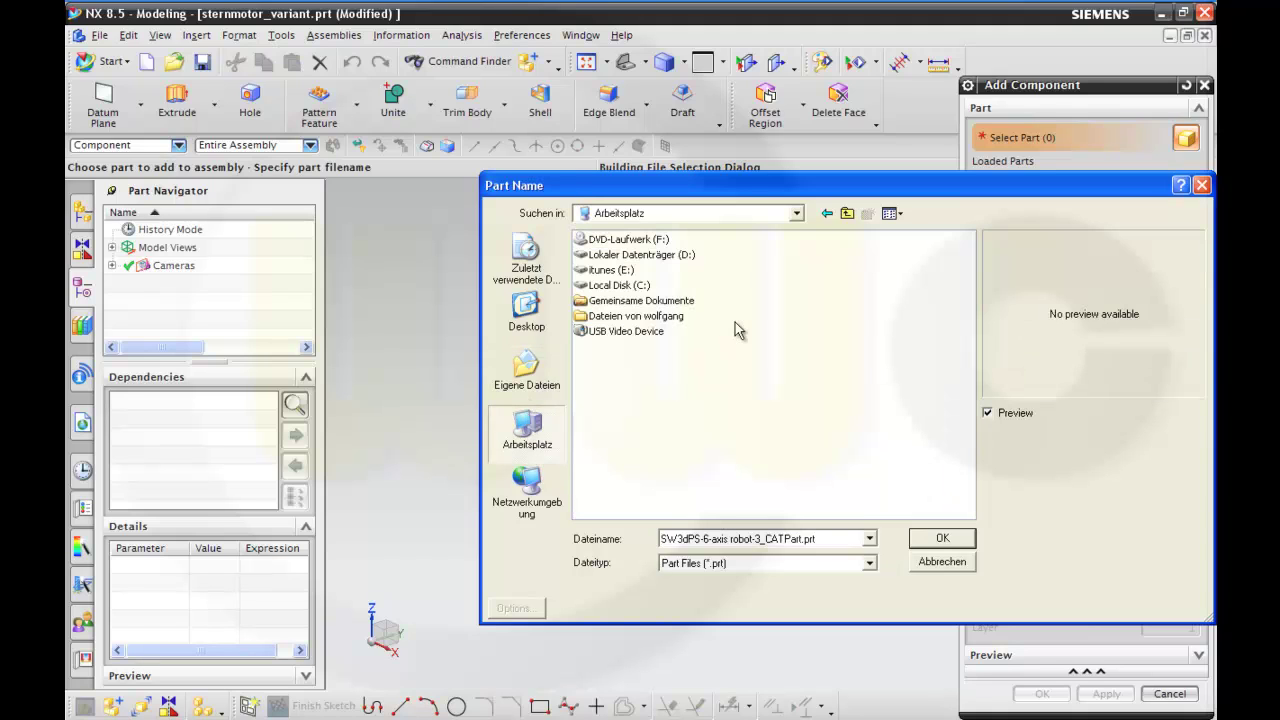
double_click(612, 270)
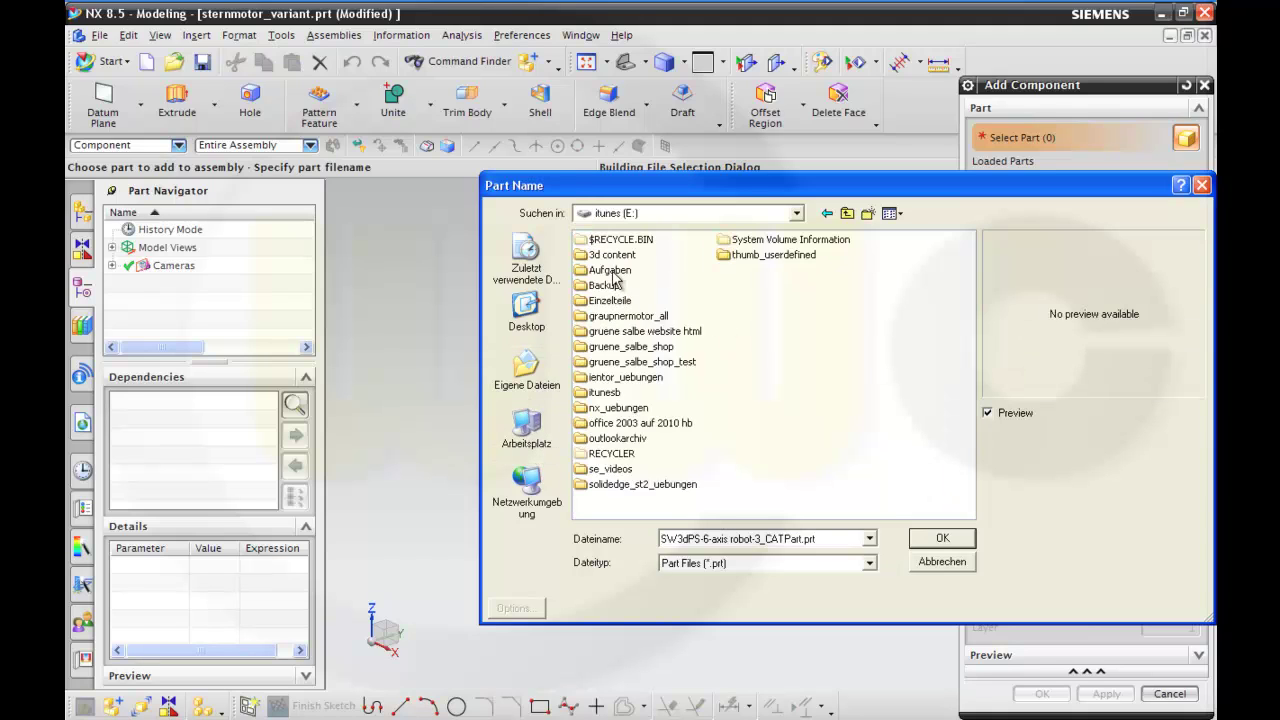
double_click(640, 408)
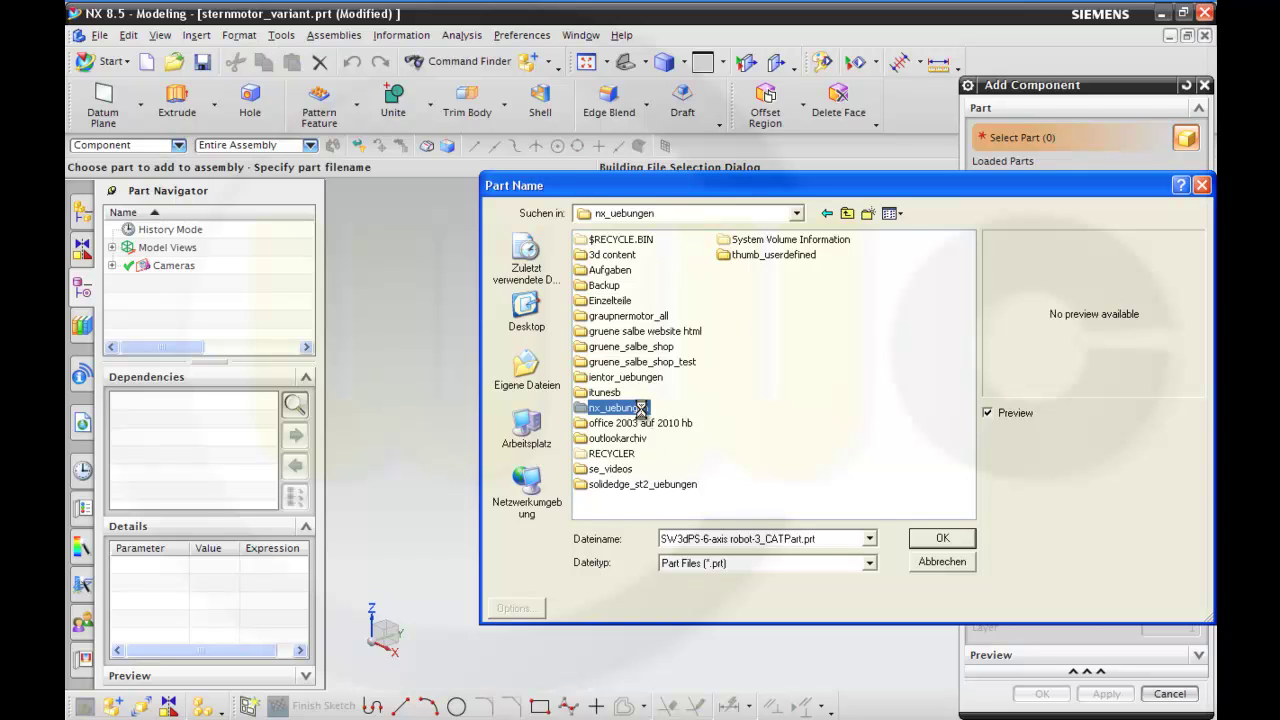
drag(623, 510, 696, 512)
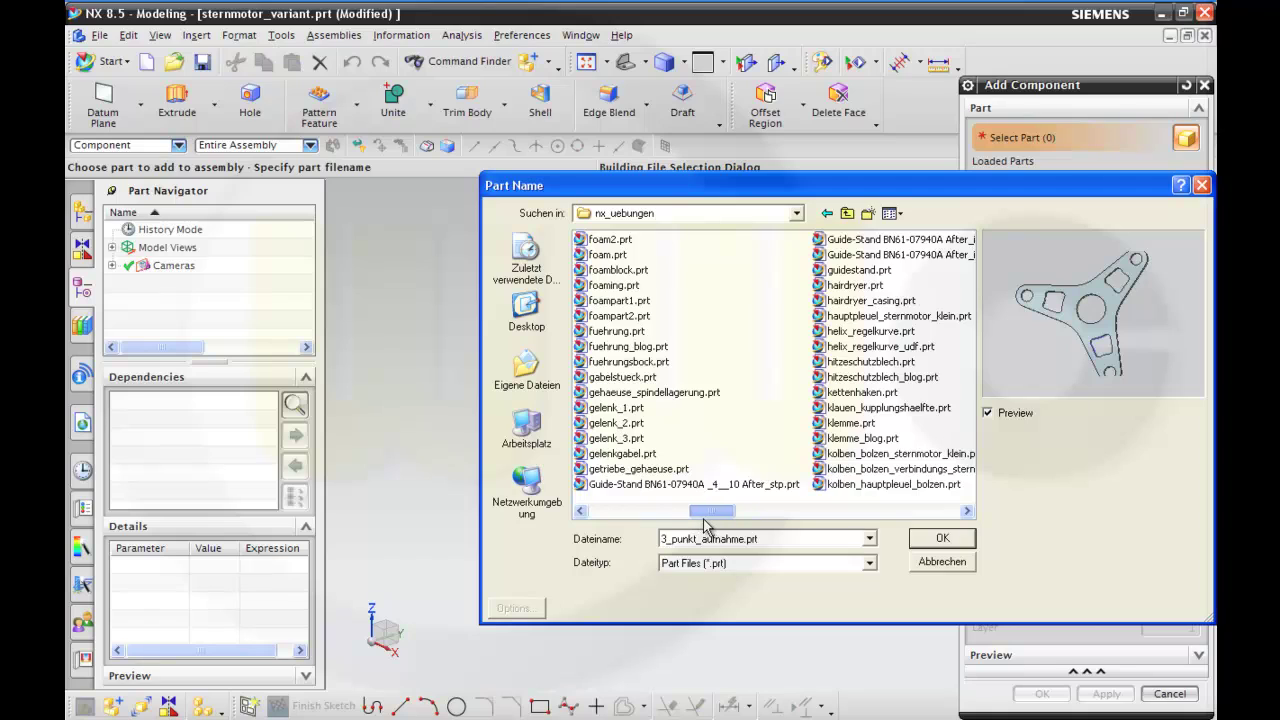
drag(716, 519, 725, 520)
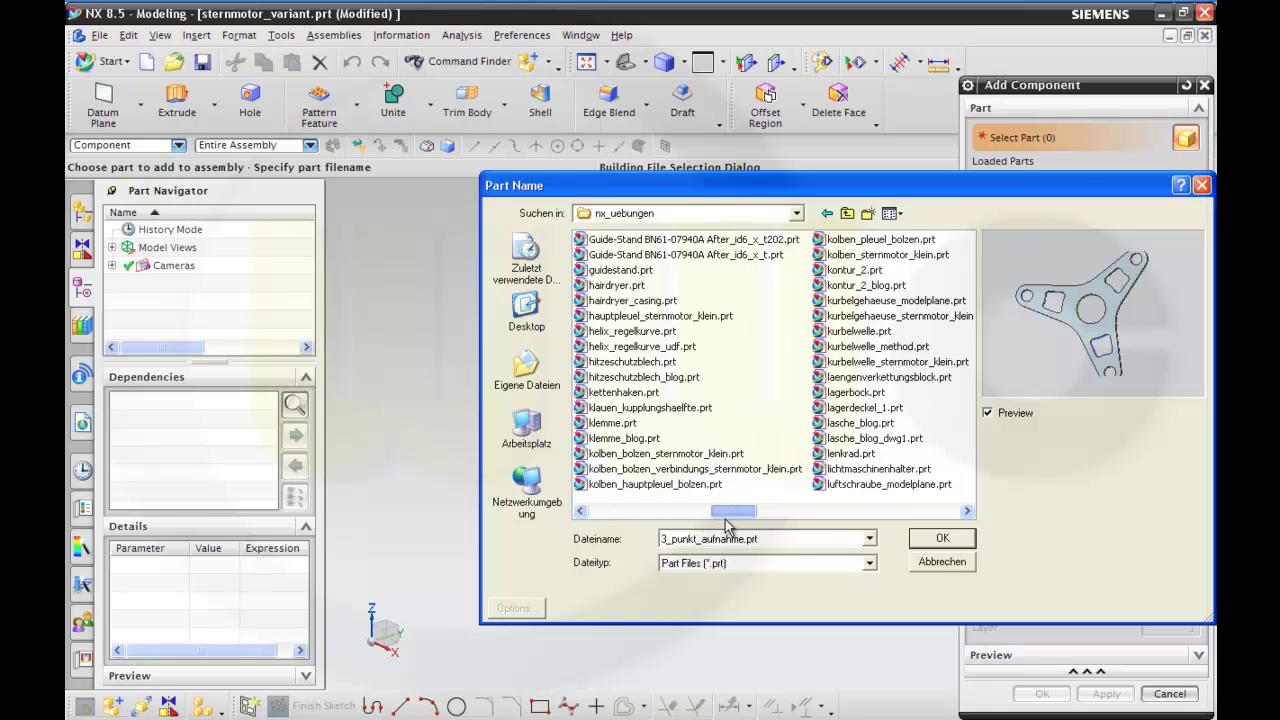
drag(727, 527, 744, 525)
click(912, 318)
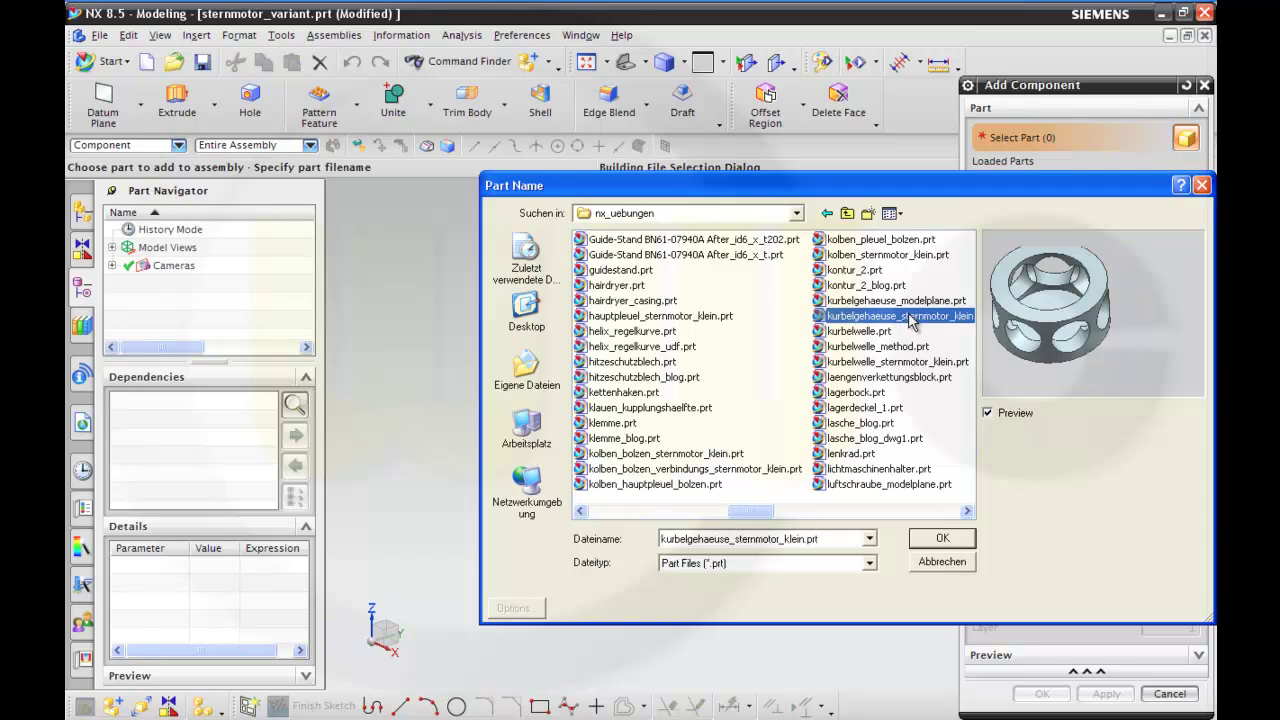
click(943, 543)
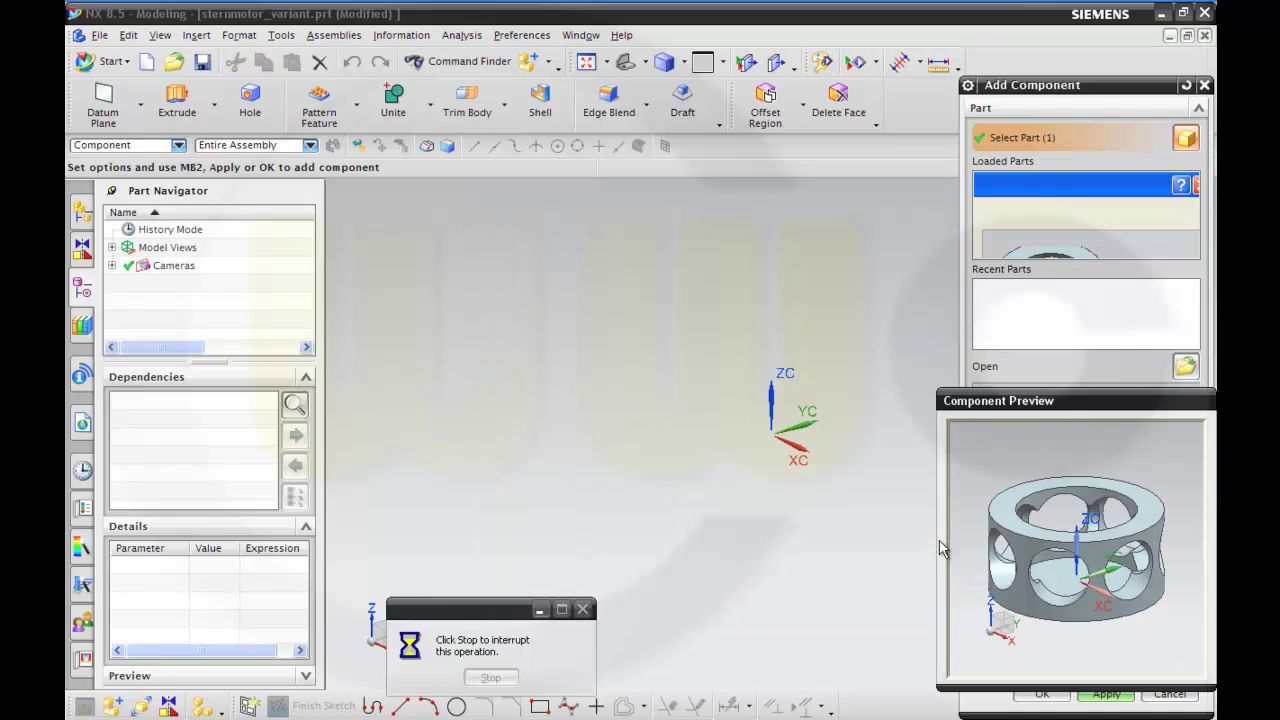
Step: Place the crankcase component in the assembly with Absolute Origin positioning
drag(1065, 401, 771, 409)
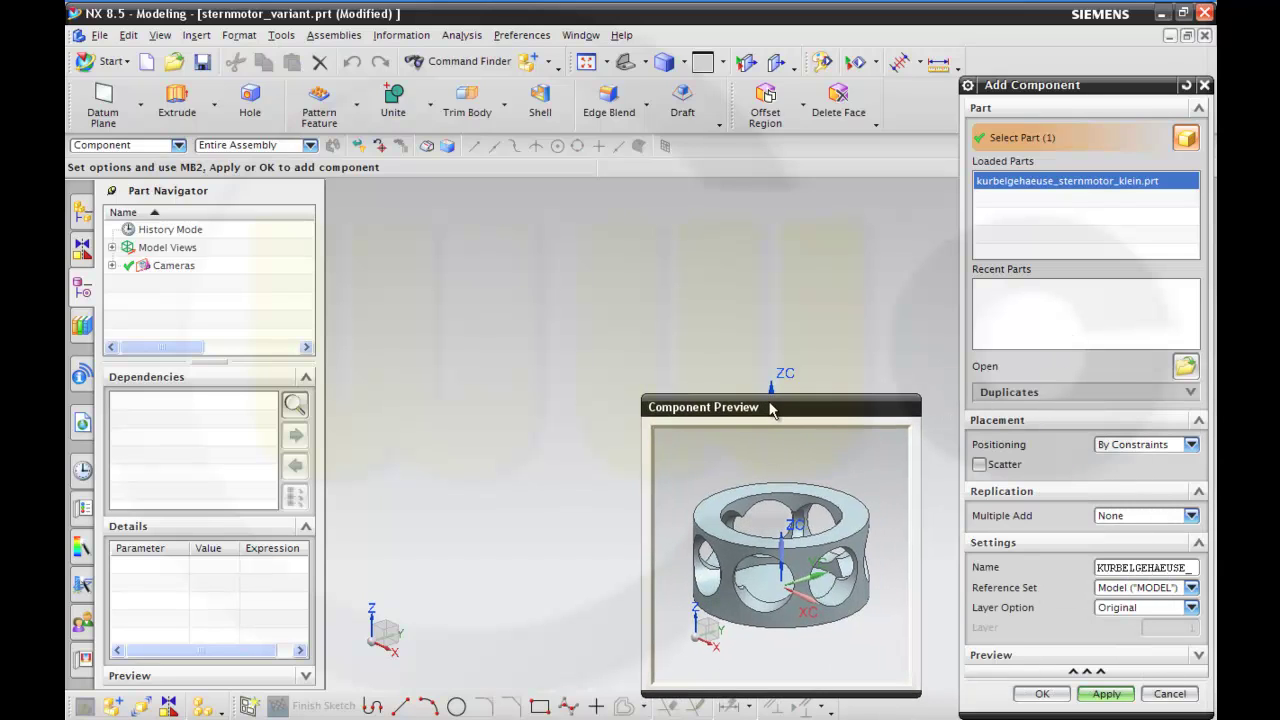
click(1195, 449)
click(1163, 460)
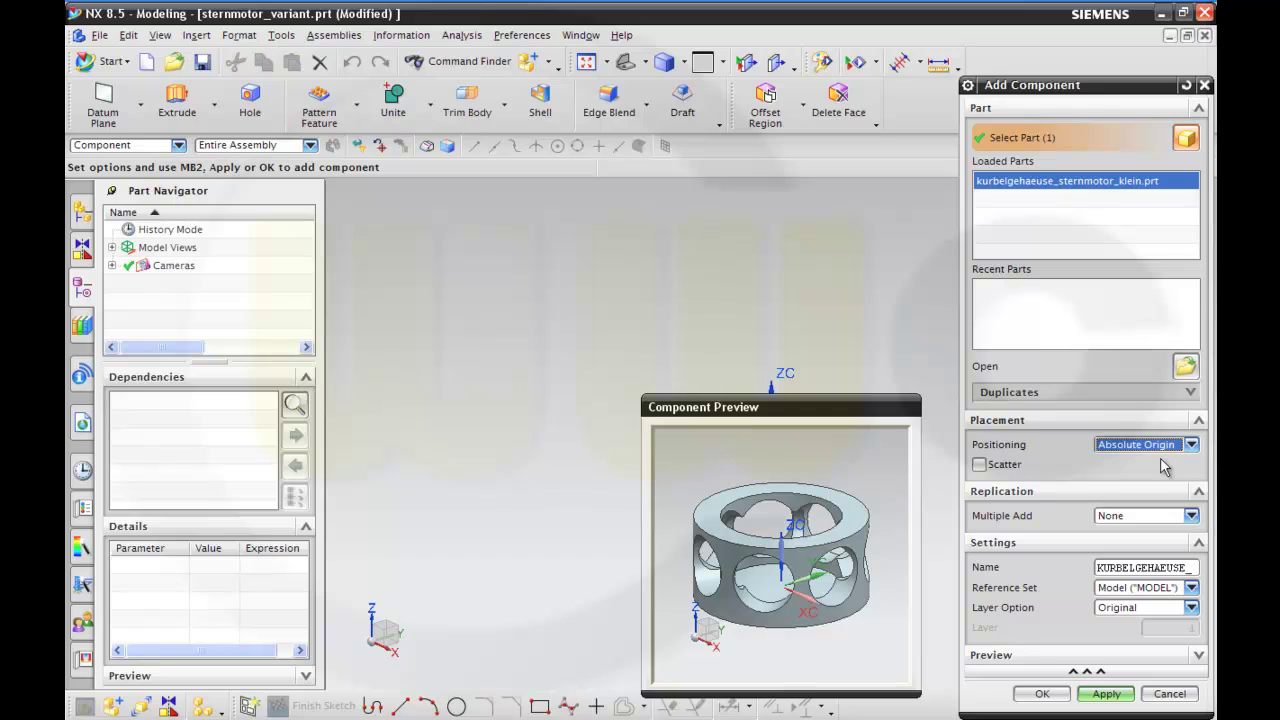
click(1042, 693)
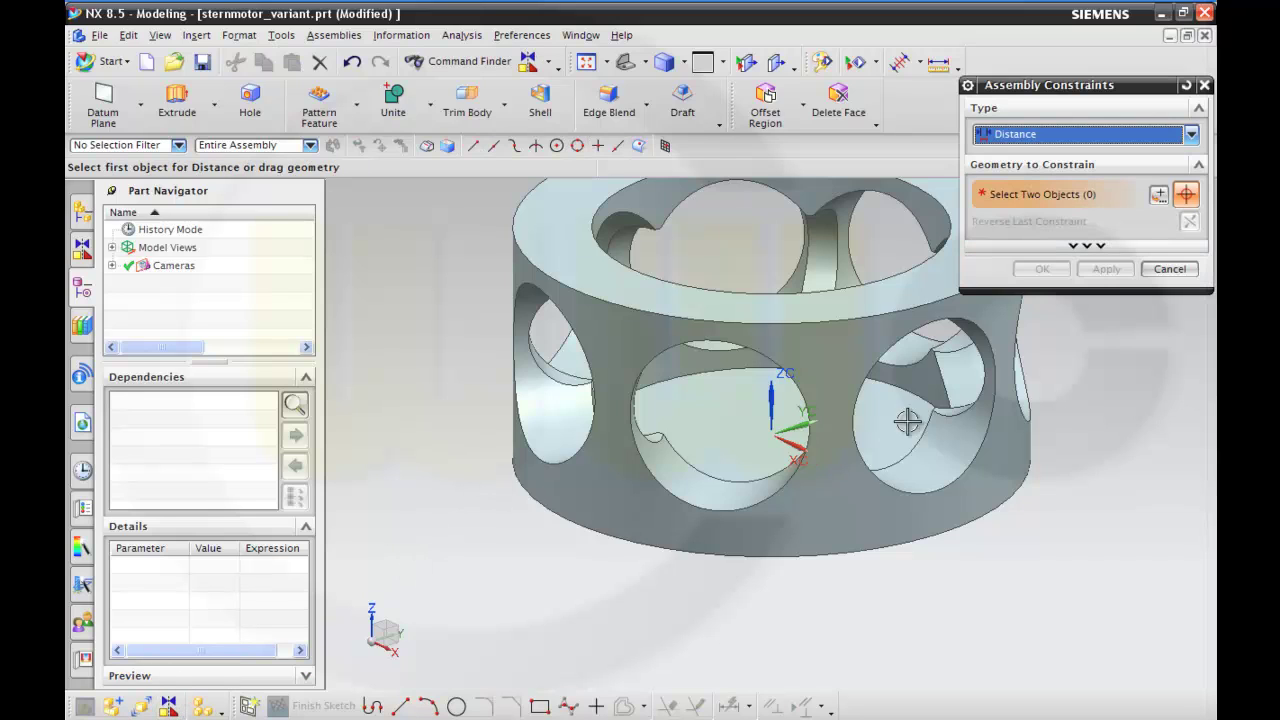
Step: Lock the crankcase in place with a Fix assembly constraint
click(1193, 136)
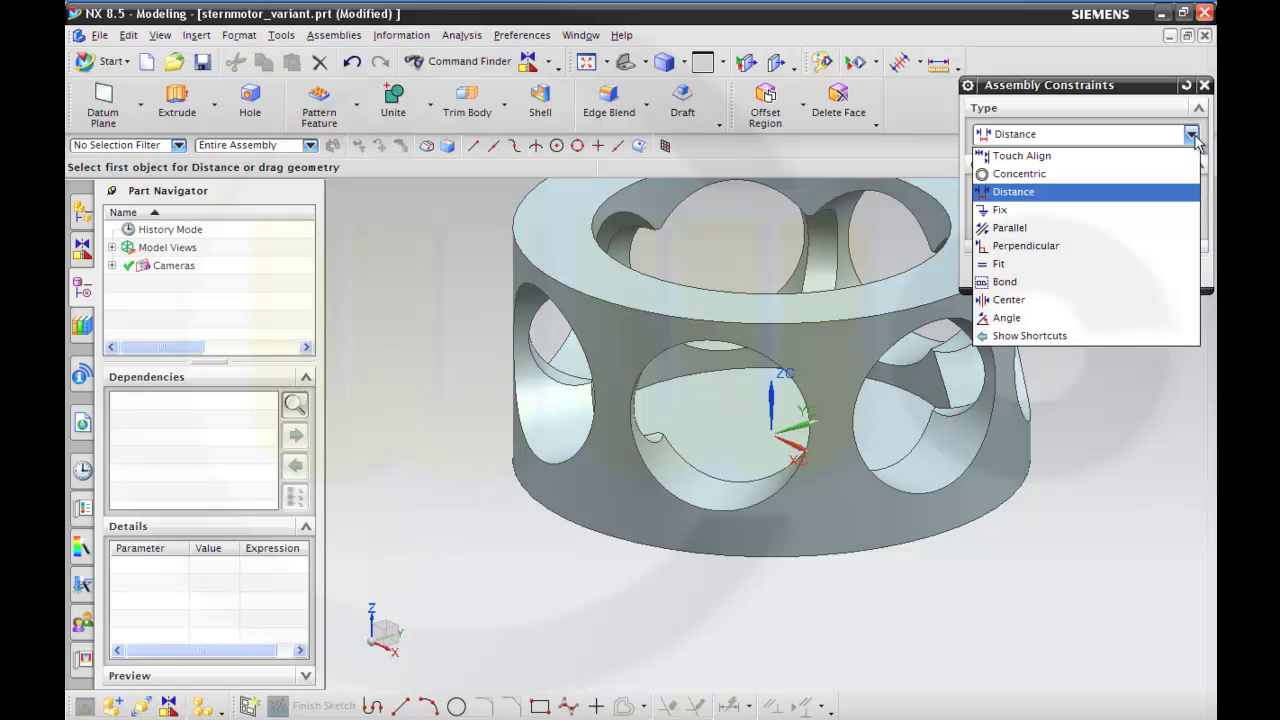
click(1061, 207)
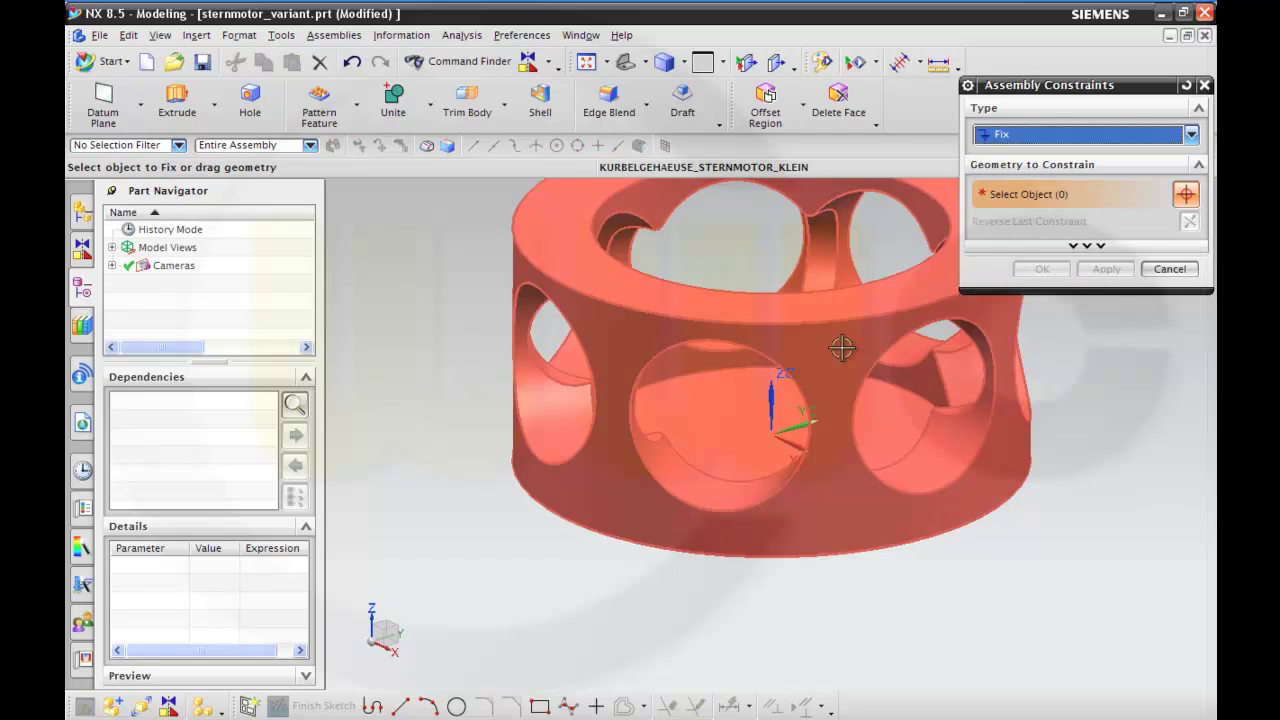
click(842, 347)
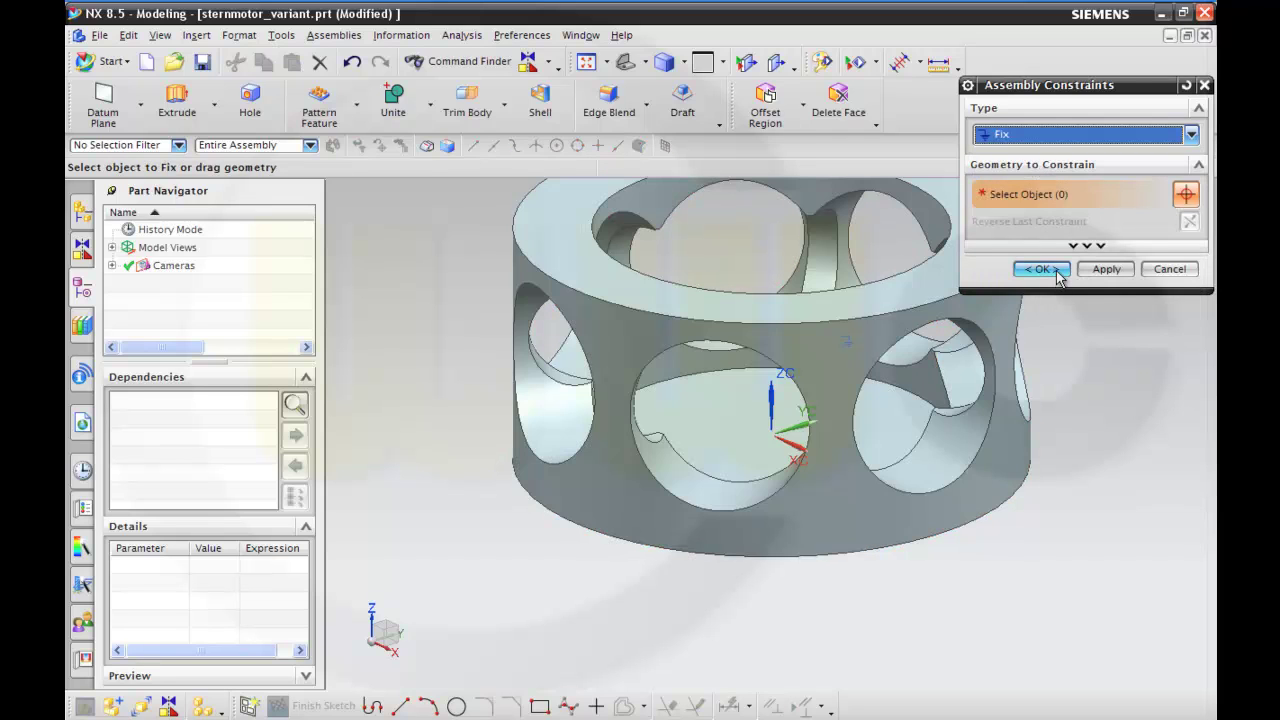
click(848, 337)
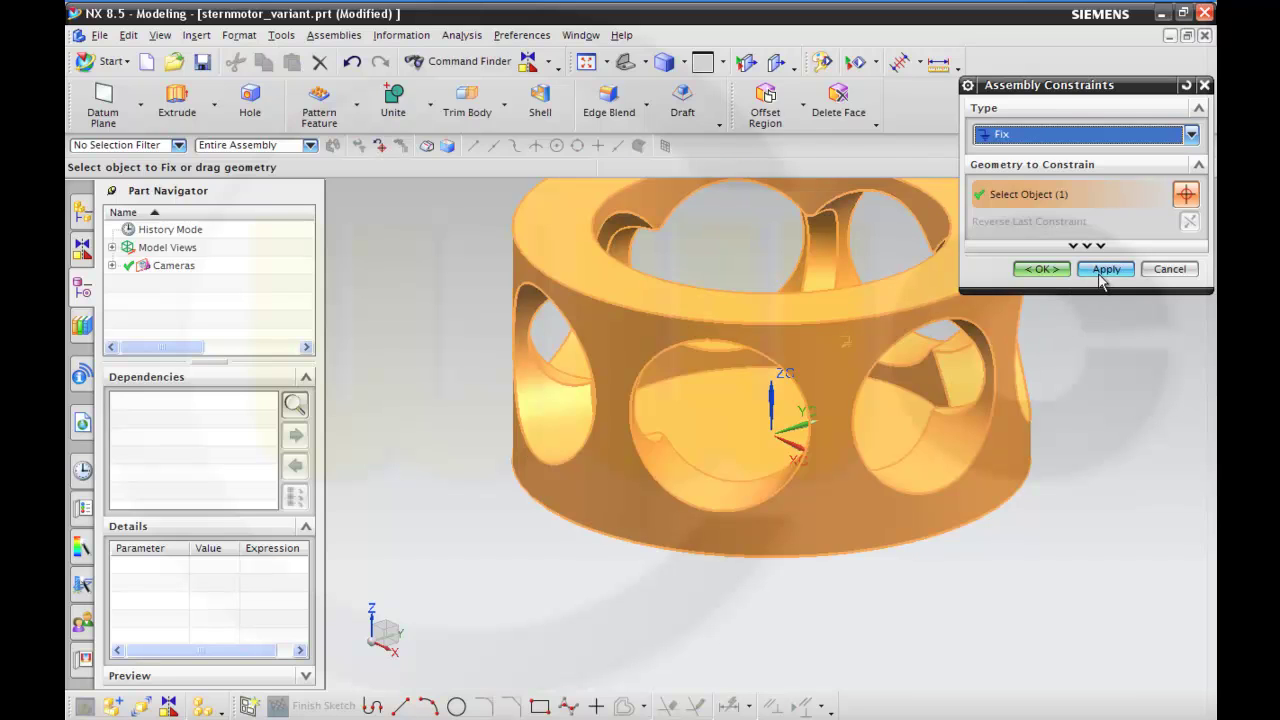
click(1041, 269)
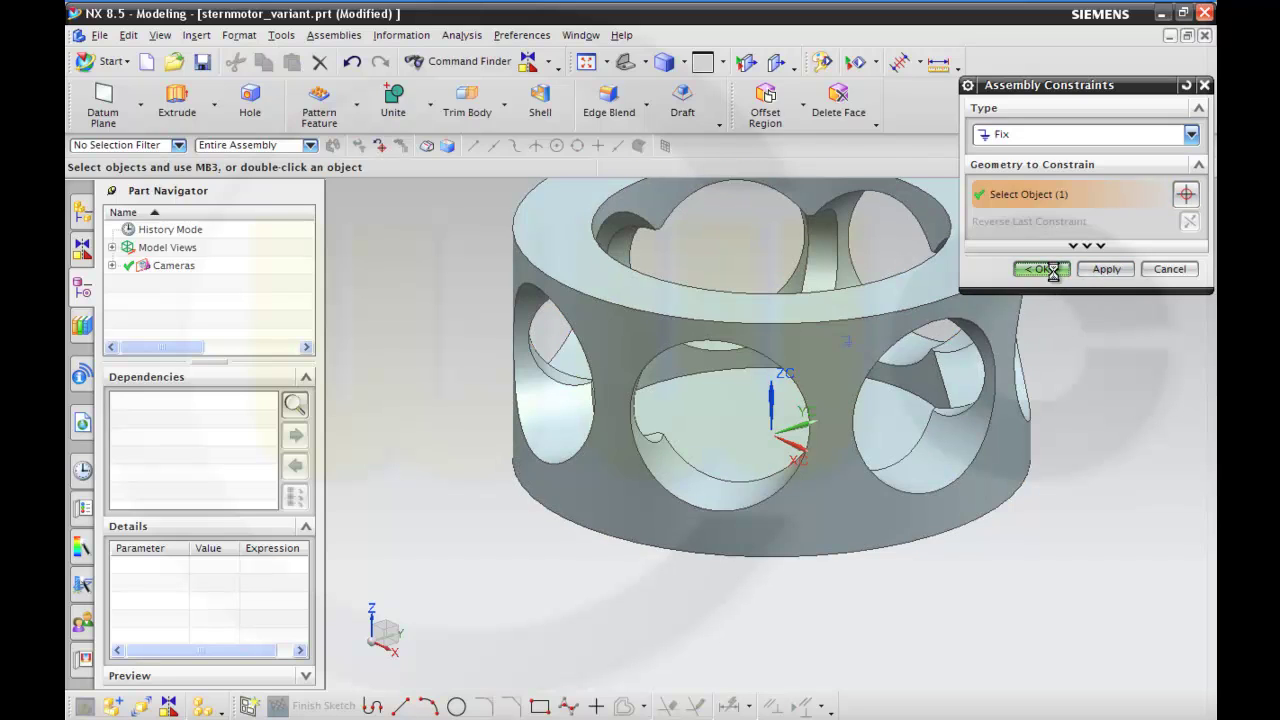
Step: Add zylinder_sternmotor_klein.prt from the nx_uebungen folder as a component, with positioning By Constraints
middle_drag(1060, 277, 918, 377)
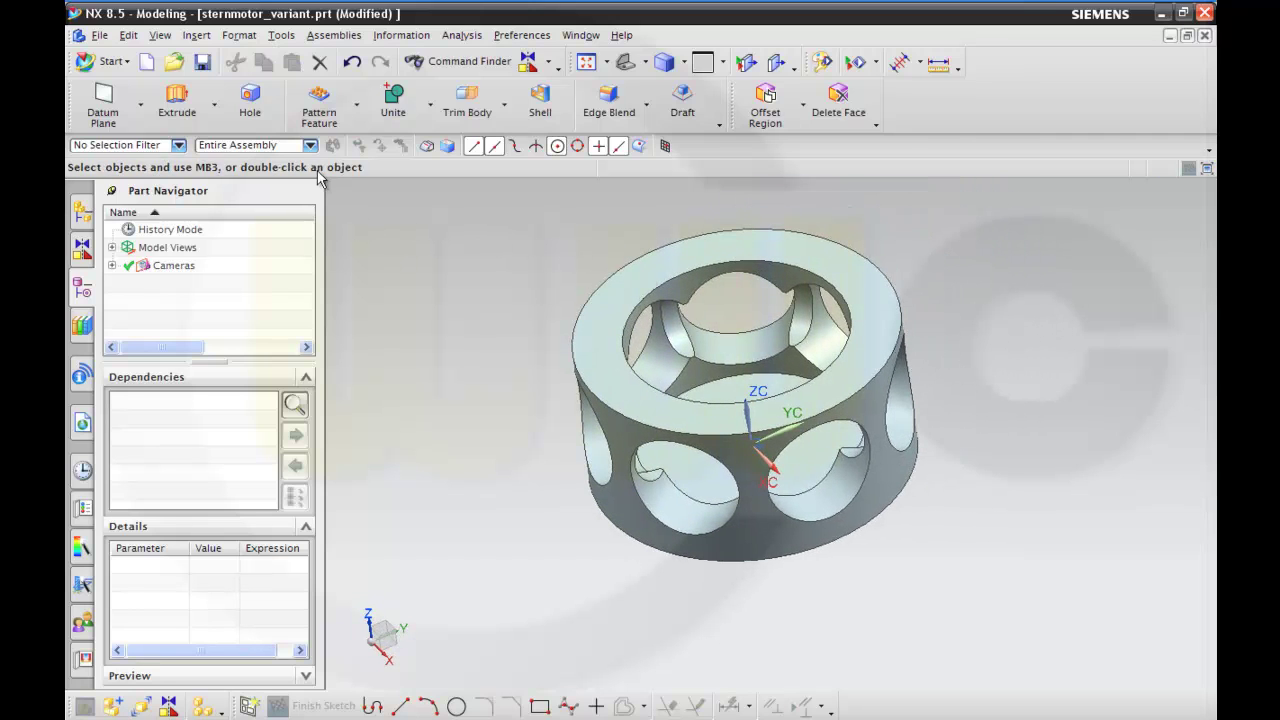
click(113, 707)
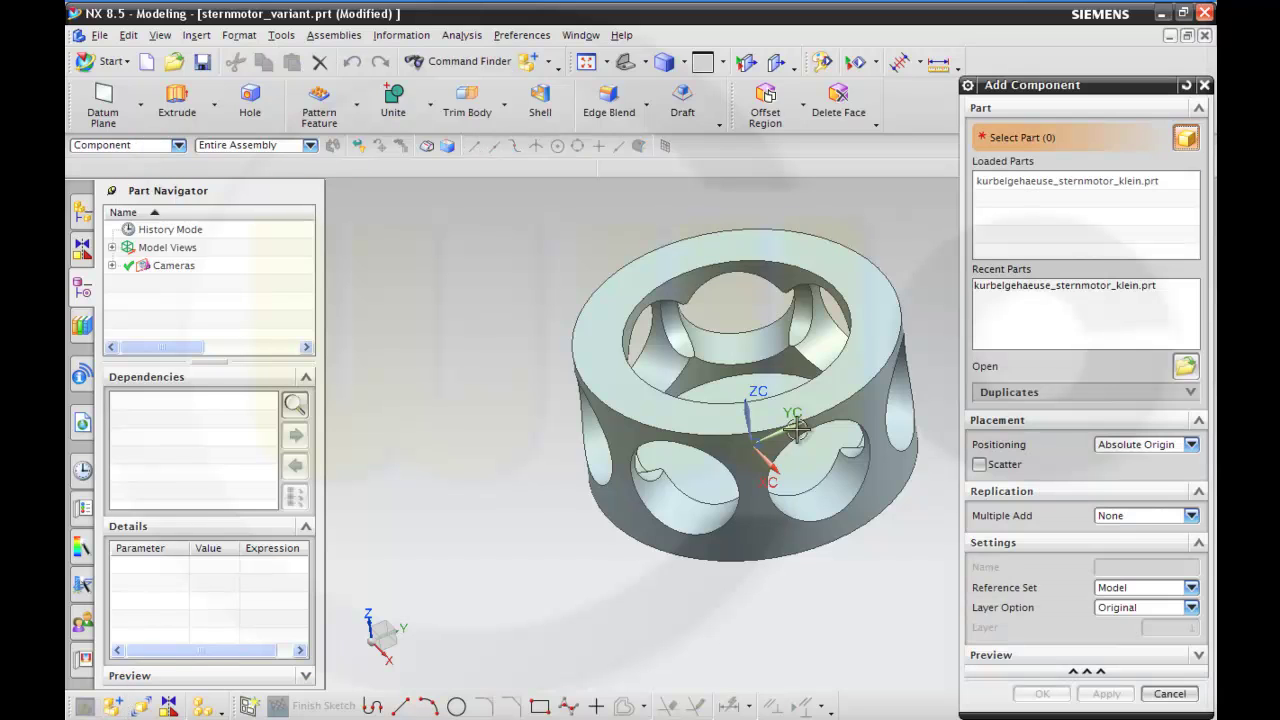
click(1185, 364)
drag(615, 511, 893, 512)
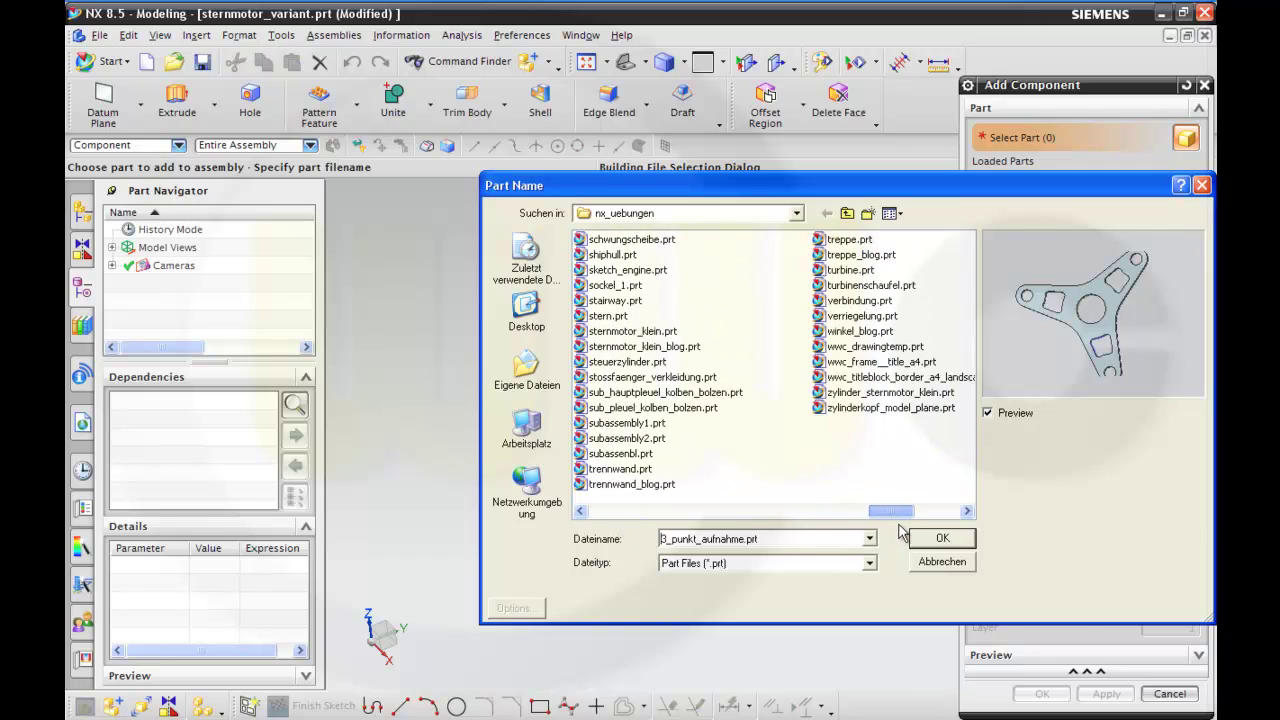
click(890, 393)
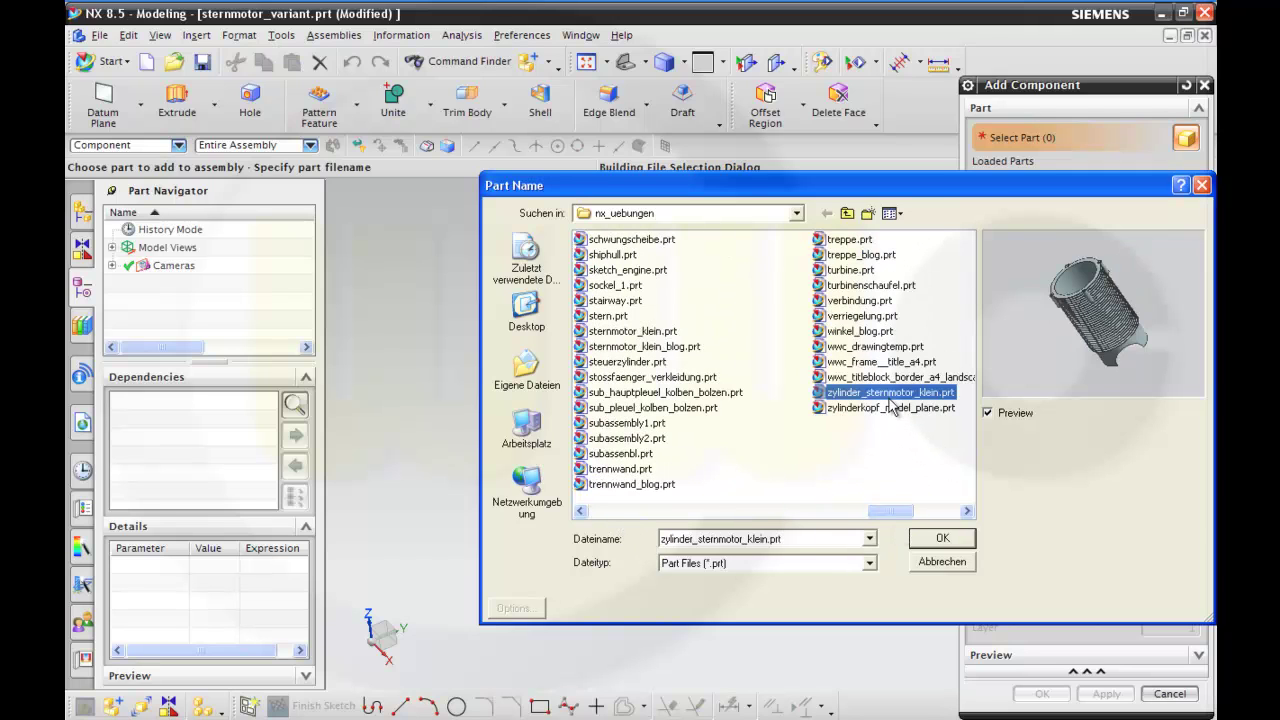
click(943, 540)
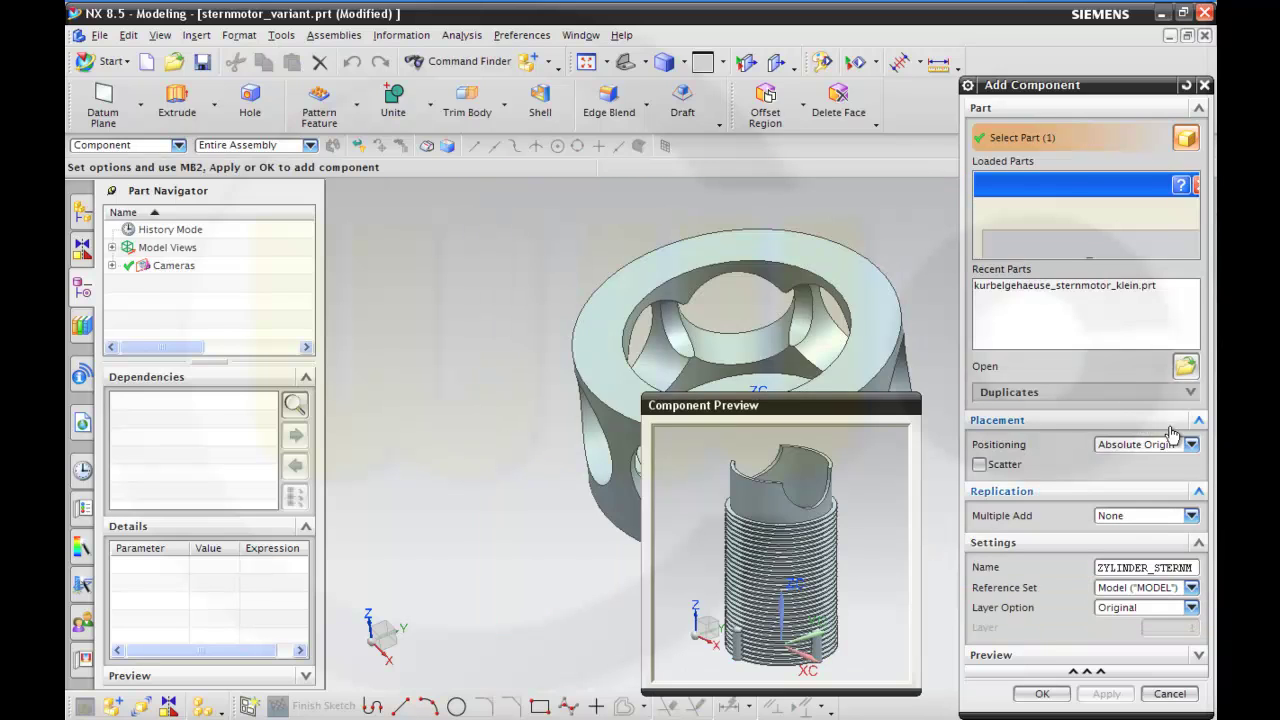
click(1191, 445)
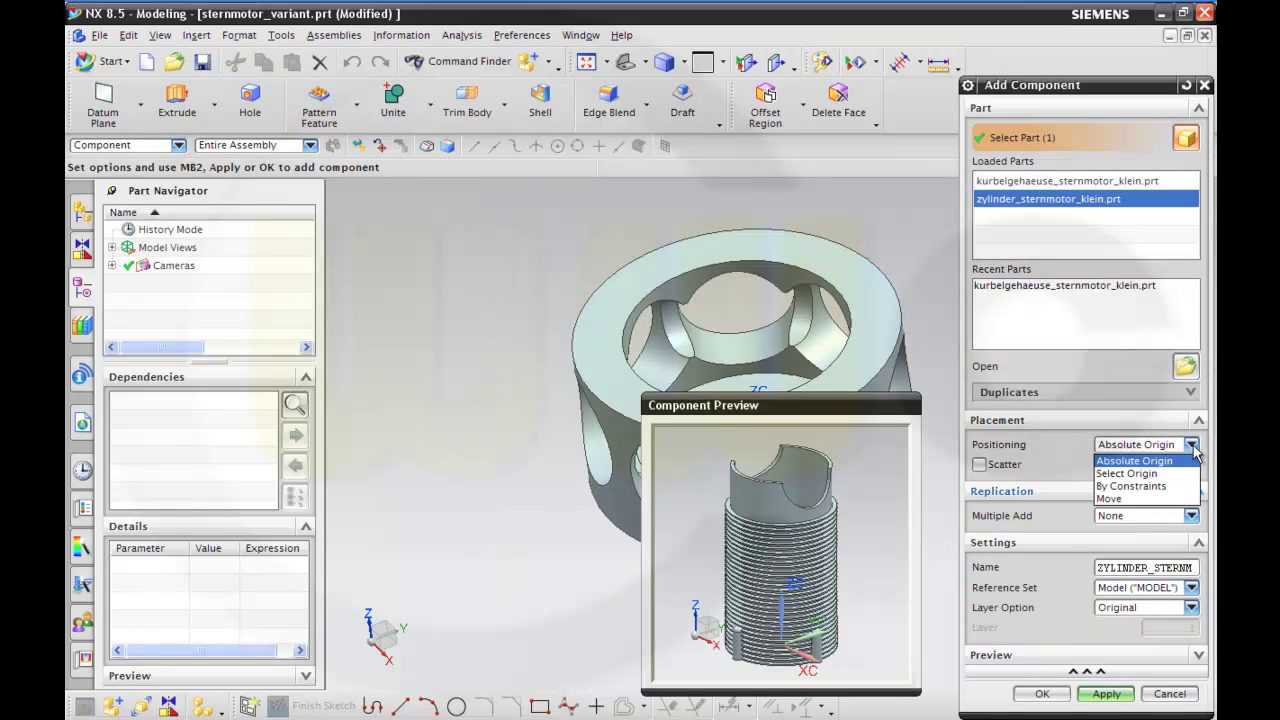
click(1131, 486)
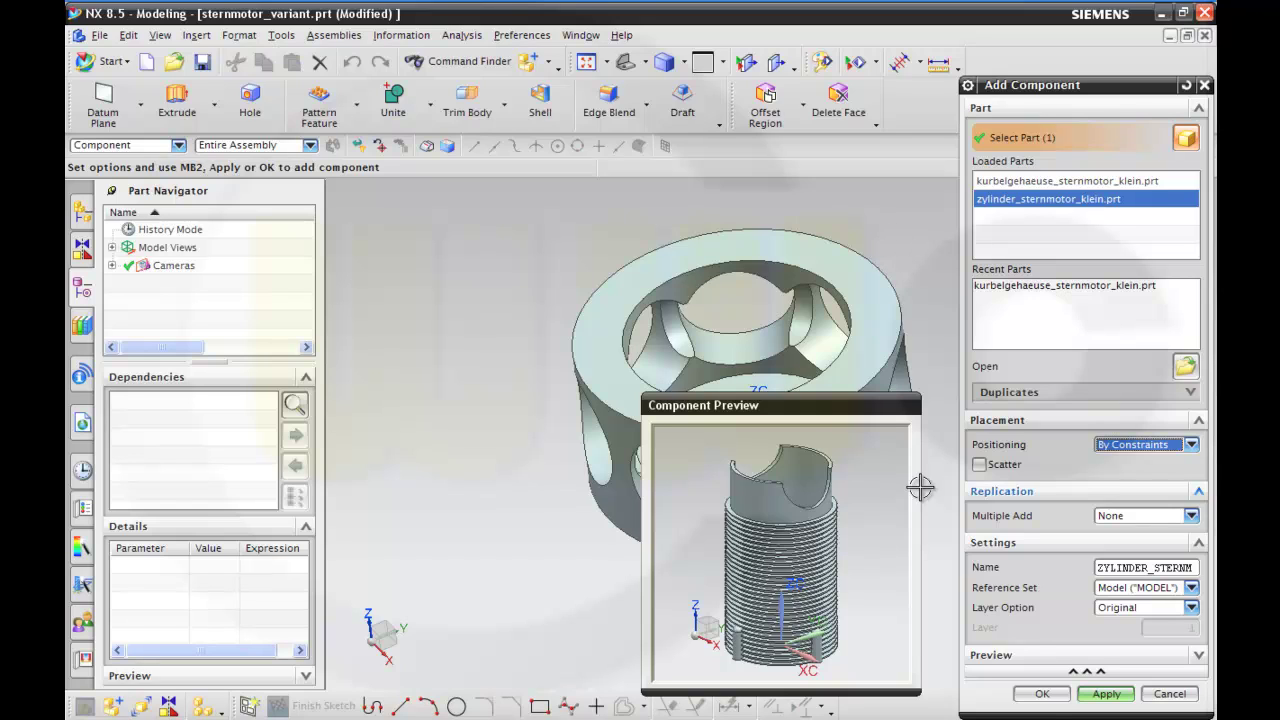
click(1042, 693)
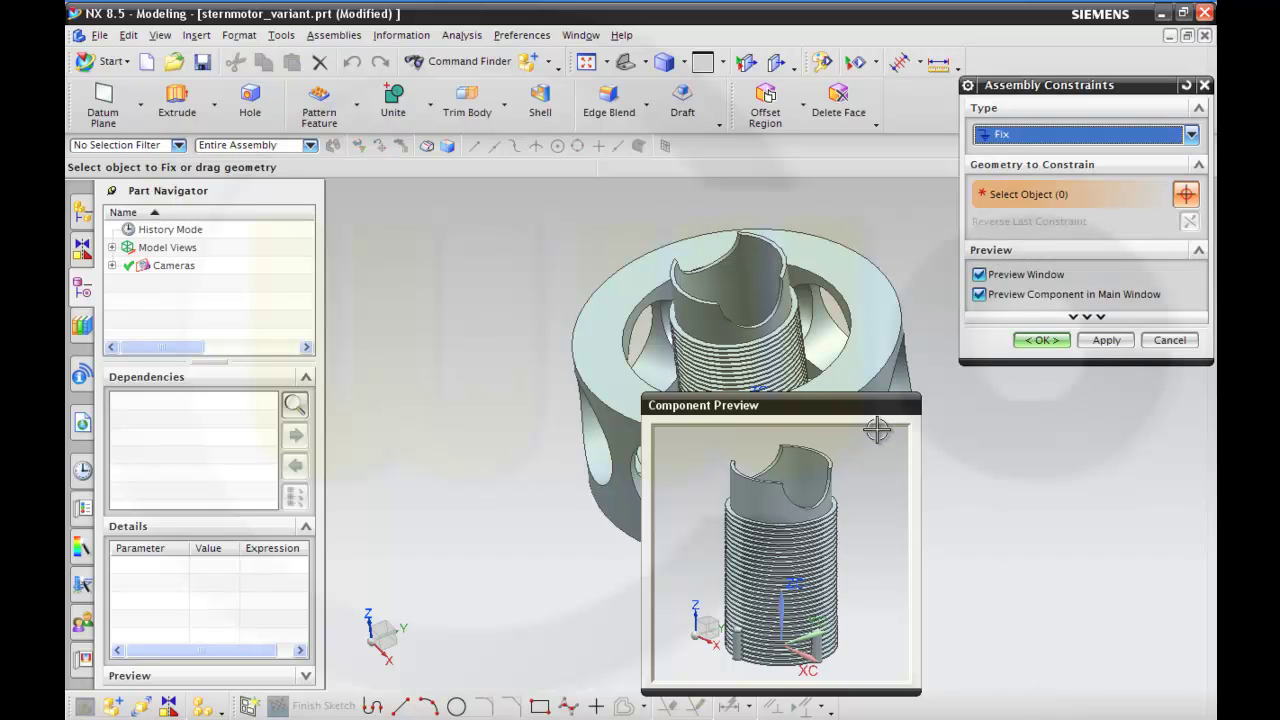
Step: Align the cylinder's centerline with the axis of a front side bore in the crankcase using a Touch Align constraint
drag(853, 420, 1087, 458)
click(1191, 134)
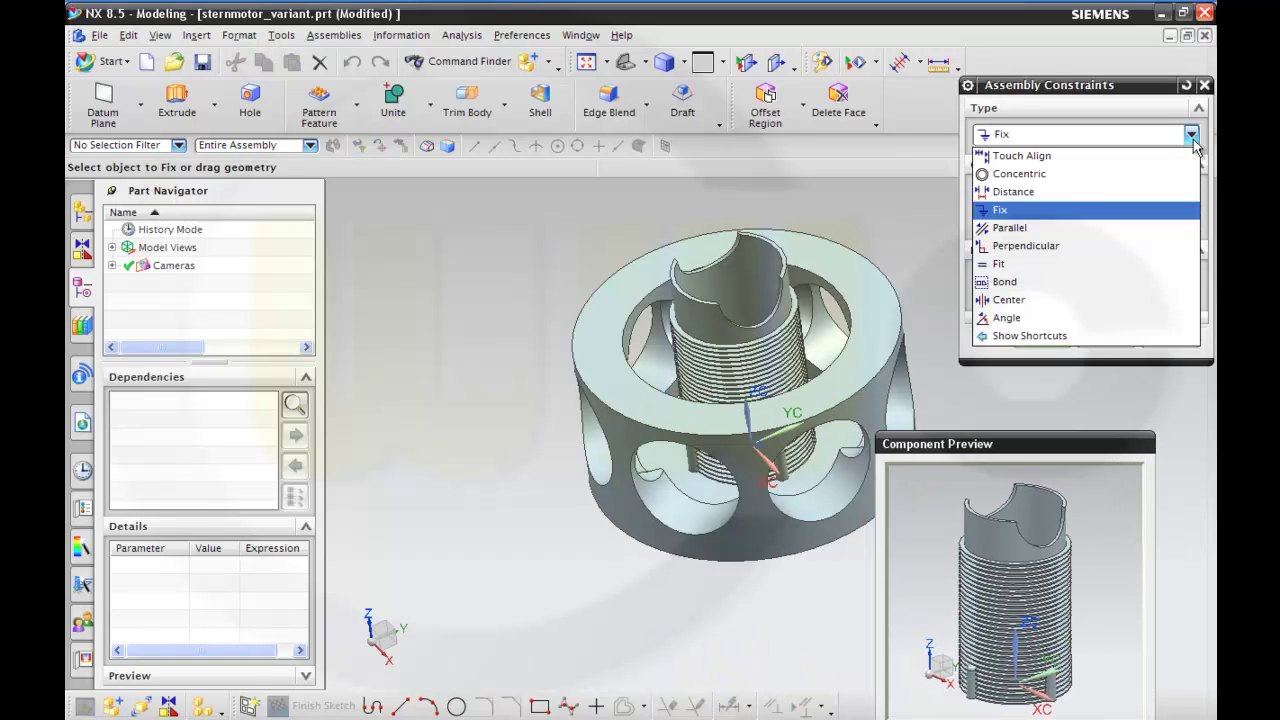
click(1140, 156)
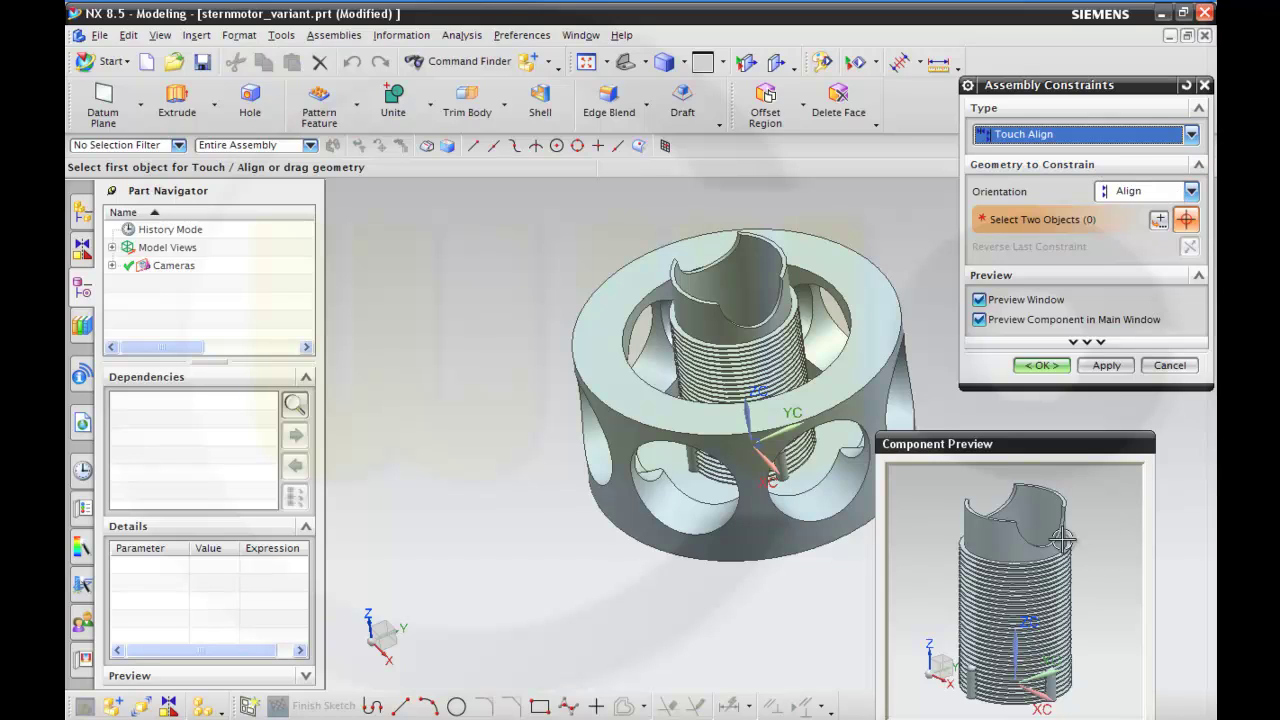
click(1015, 520)
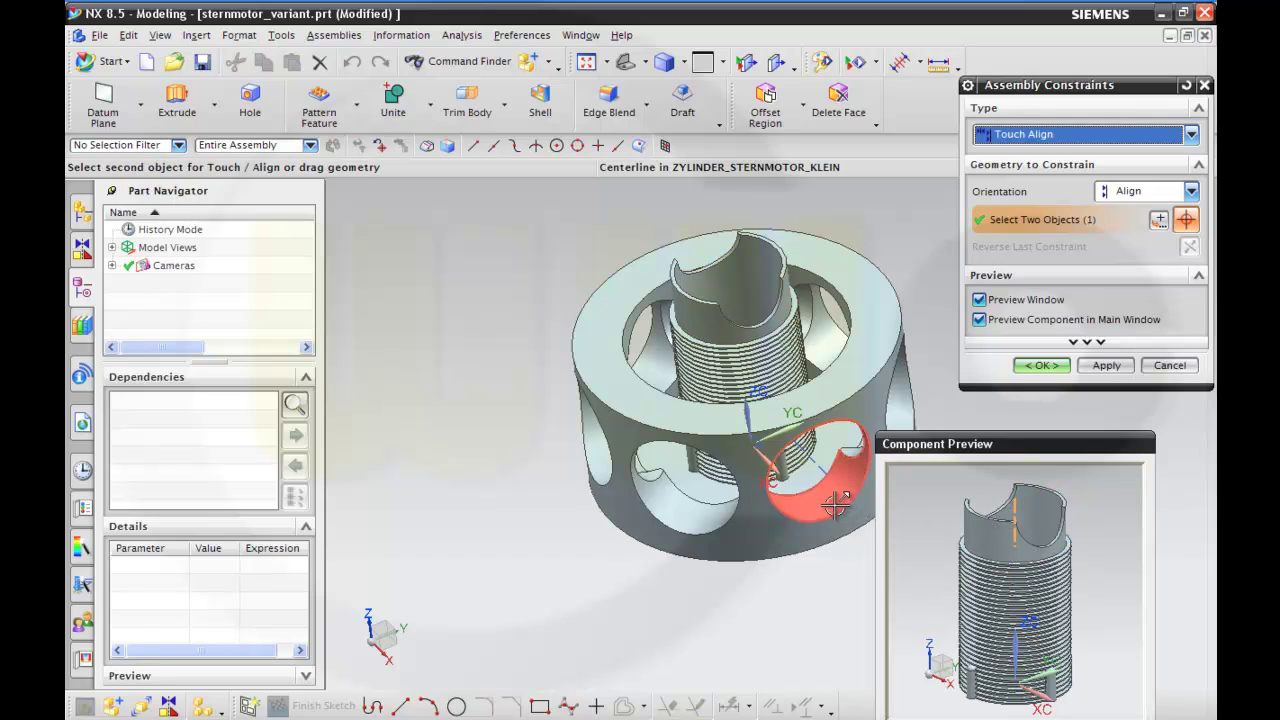
click(817, 466)
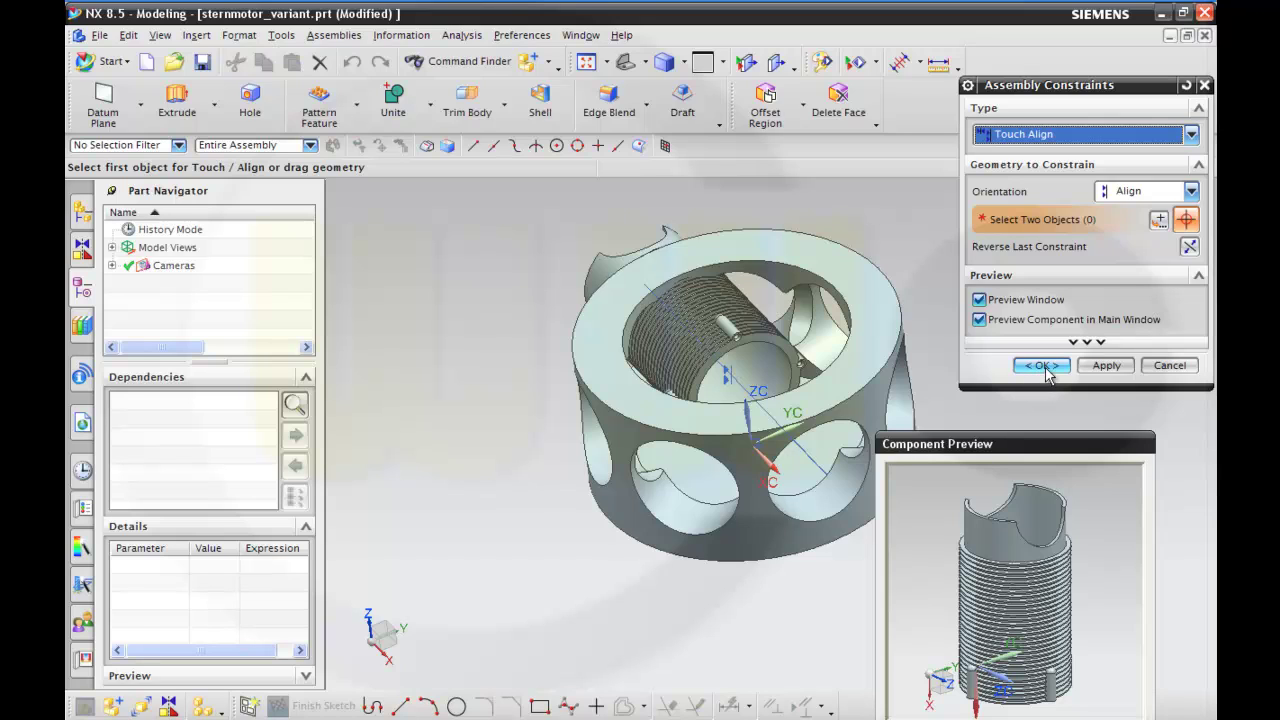
click(1043, 366)
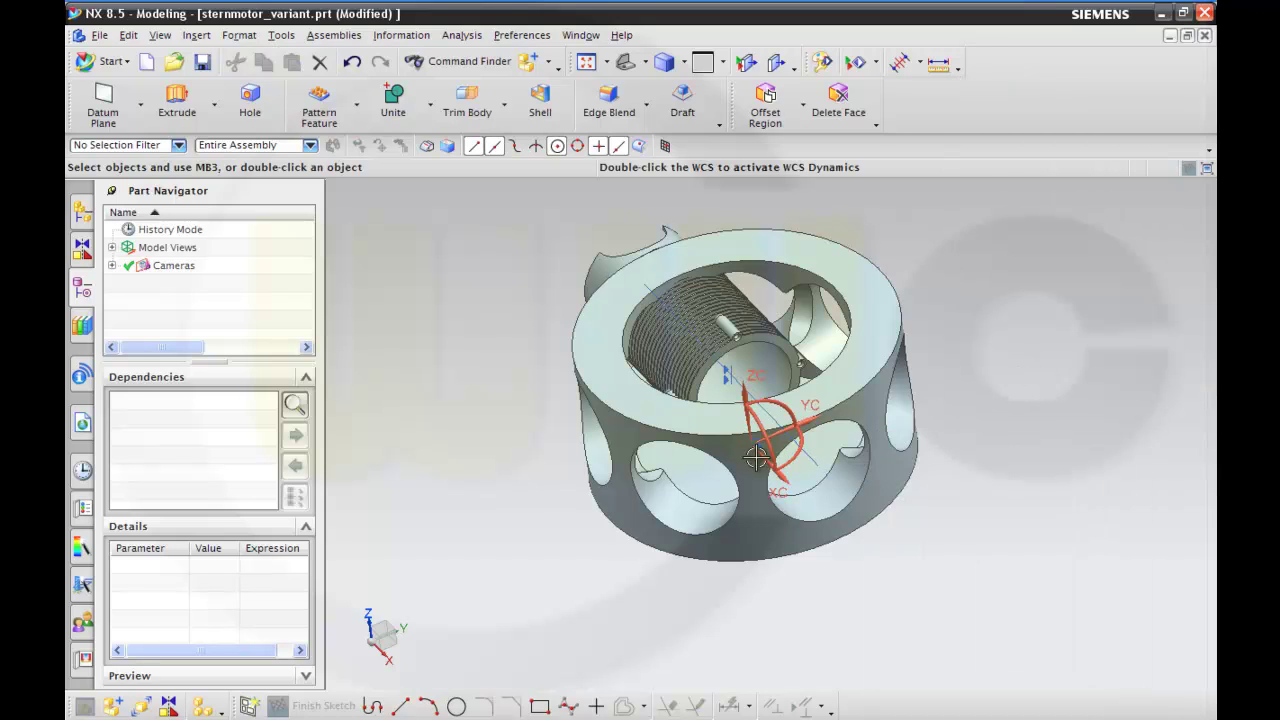
Step: Move the cylinder component along its ZC axis out of the crankcase, so it sits outside the aligned bore
click(708, 337)
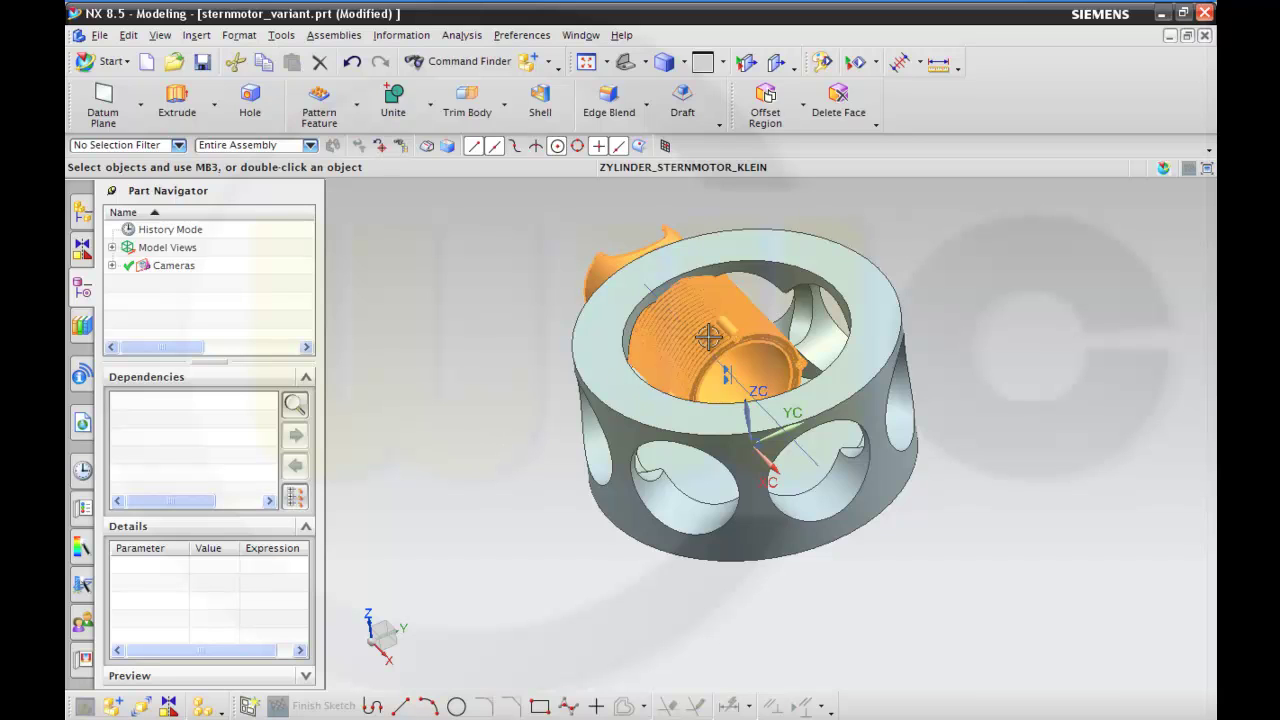
right_click(708, 337)
click(745, 390)
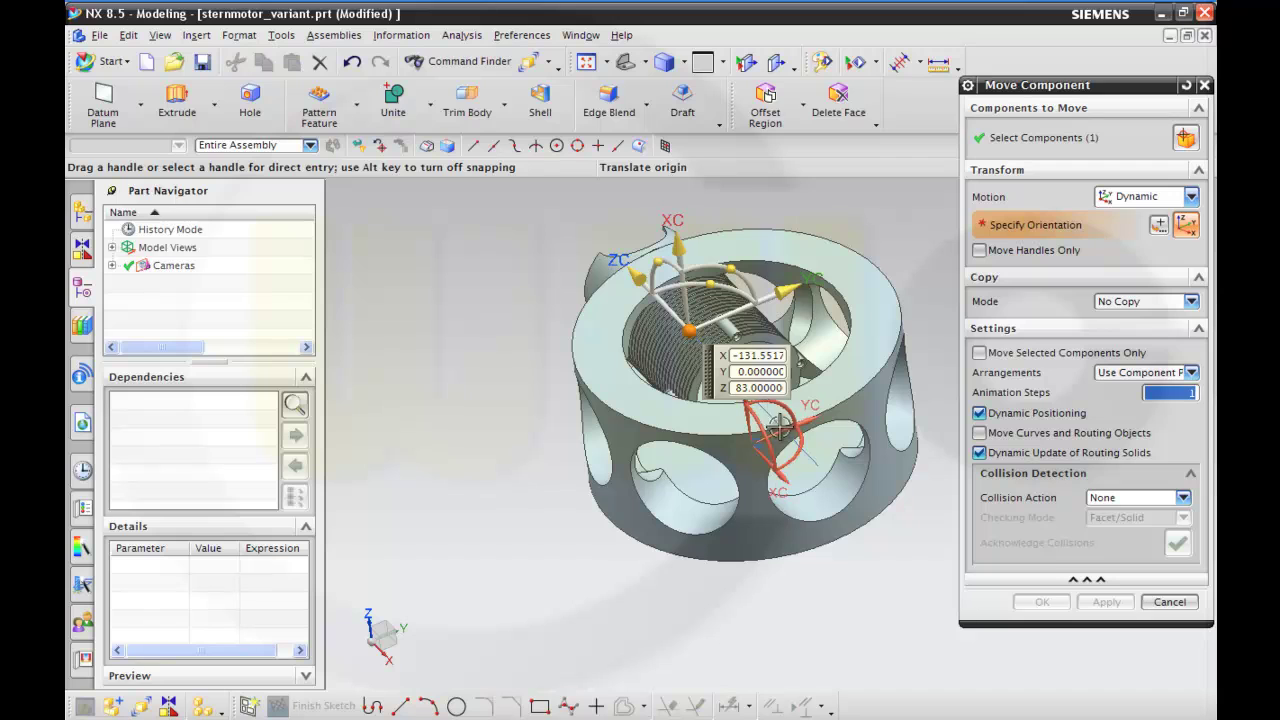
drag(640, 278, 840, 557)
click(1050, 603)
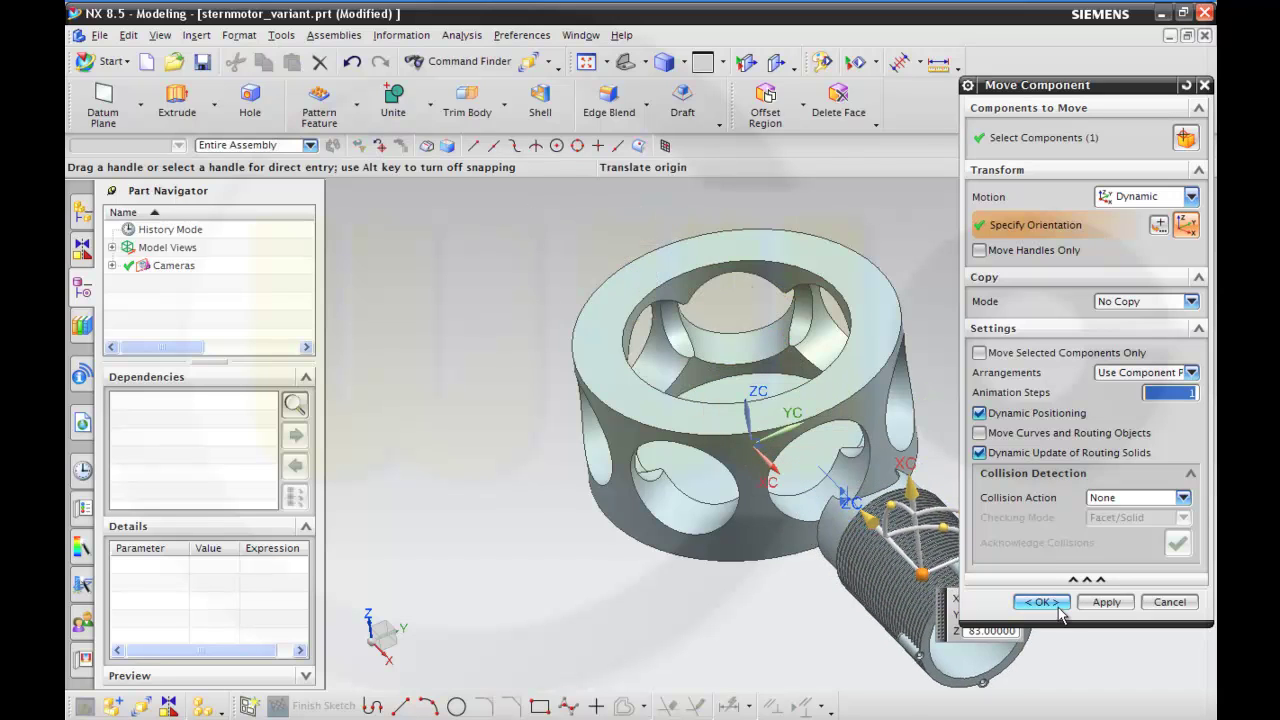
middle_drag(1046, 566, 1021, 528)
middle_drag(949, 340, 975, 372)
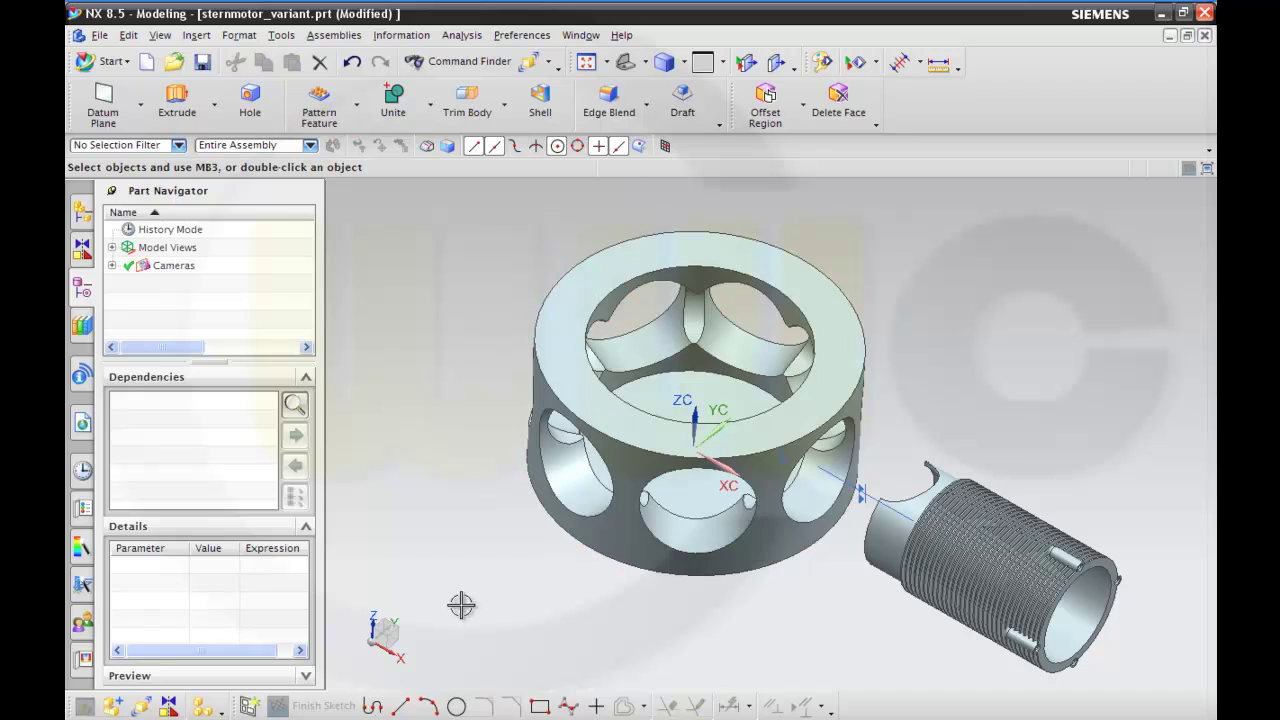
Step: Add a Distance constraint of 191.5 mm between the crankcase's central axis and the cylinder's annular shoulder face beside the cooling fins
click(169, 706)
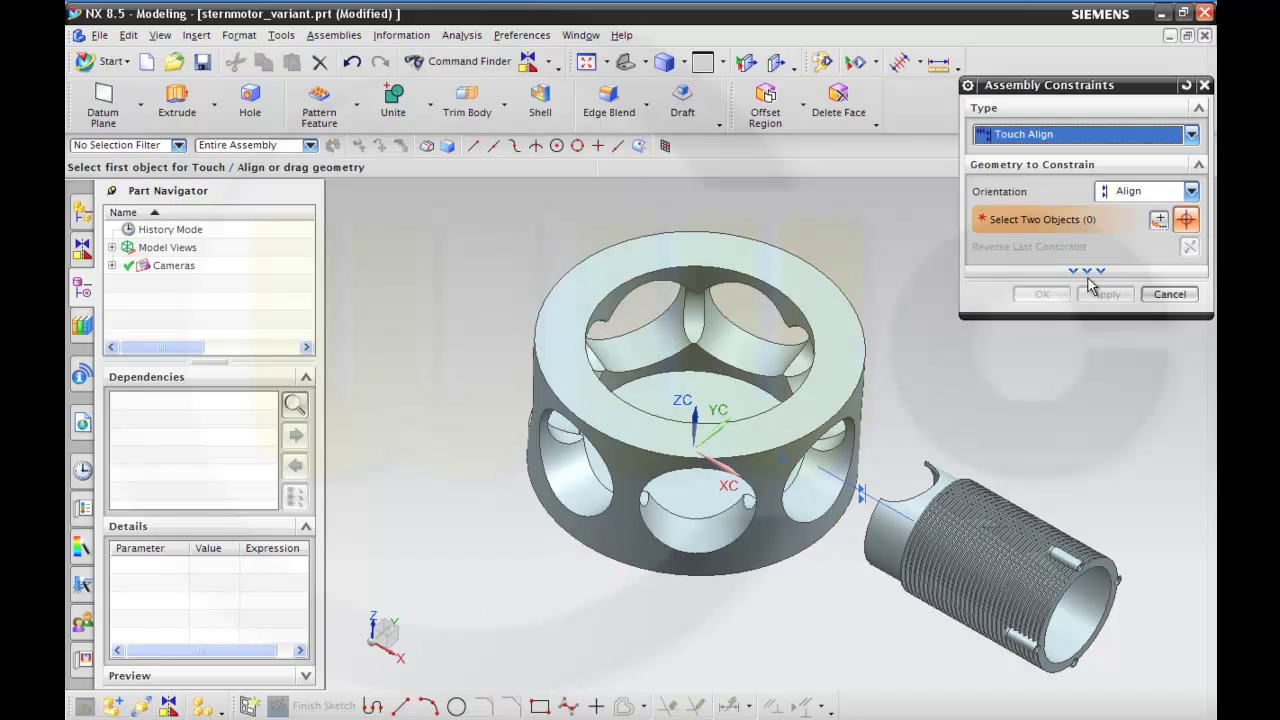
click(1191, 134)
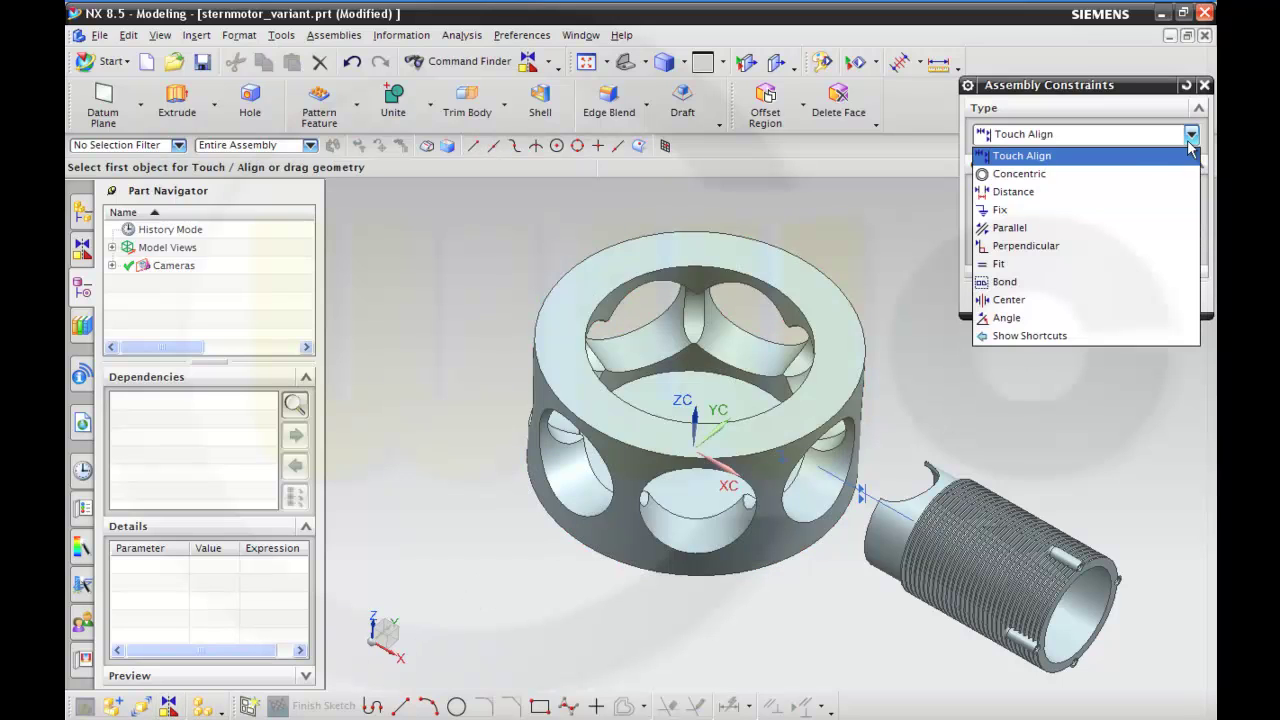
click(1089, 187)
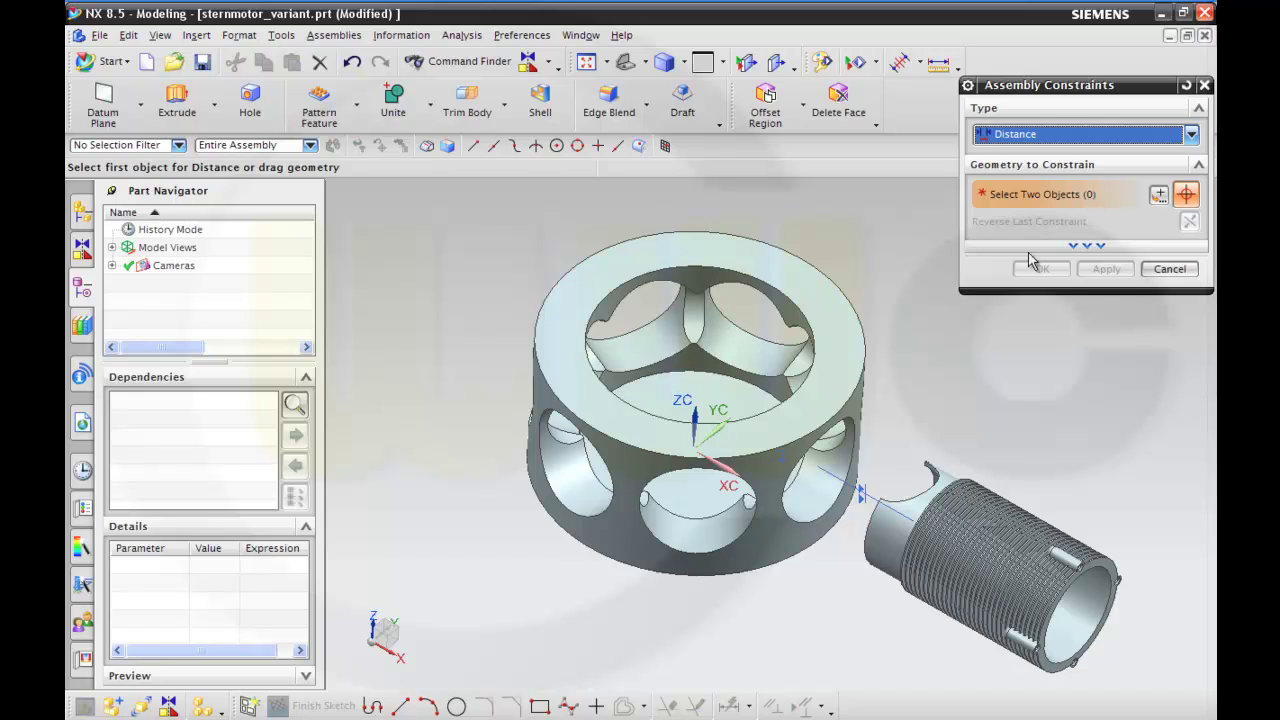
click(698, 362)
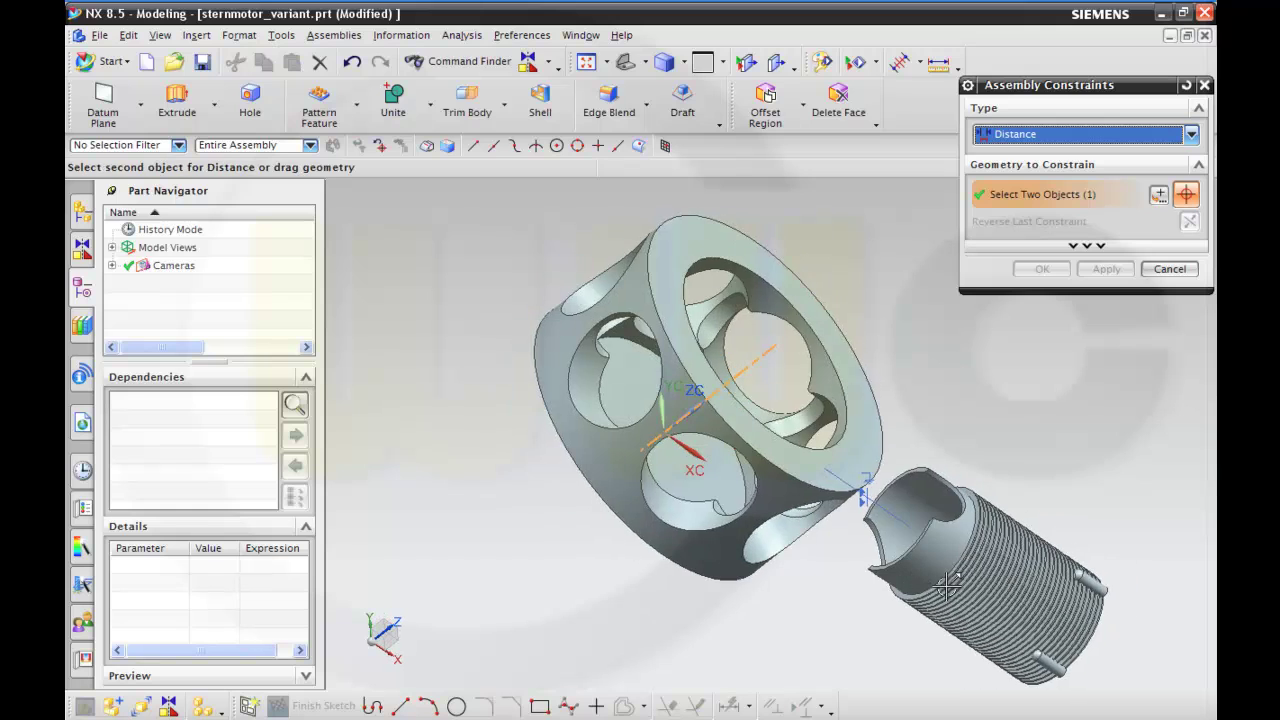
scroll(930, 445, up, 5)
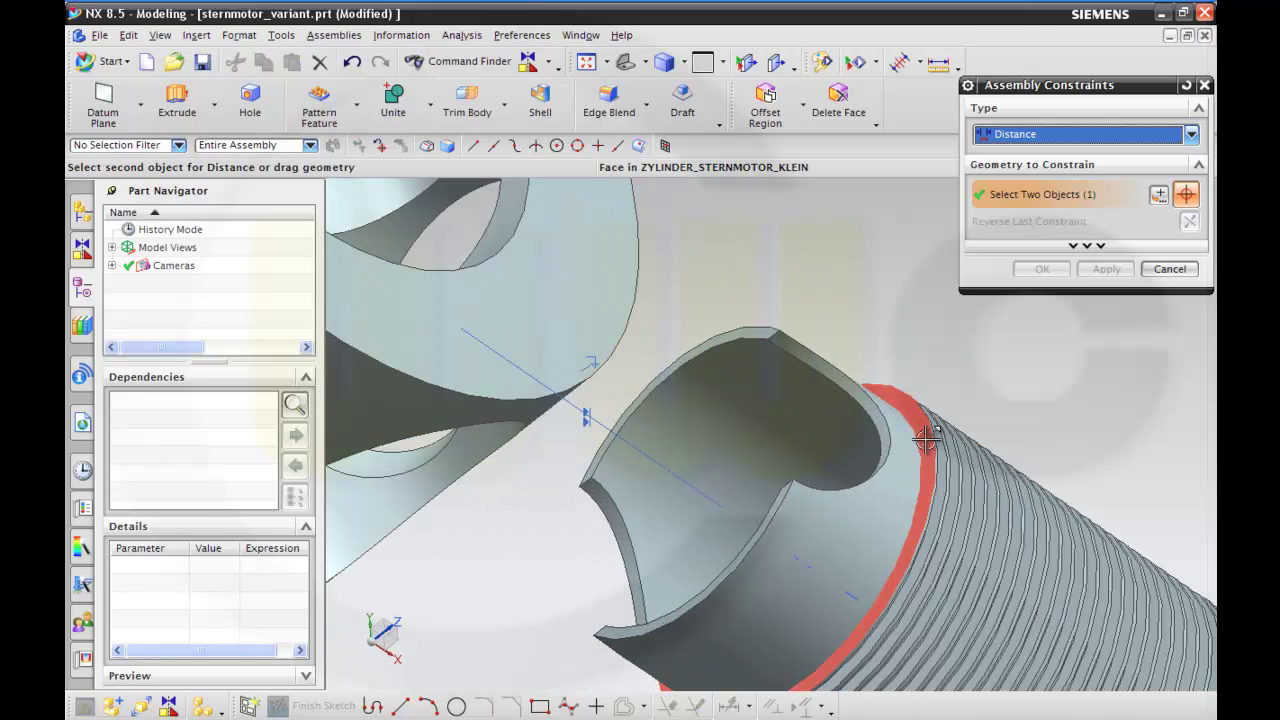
click(928, 443)
text(10)
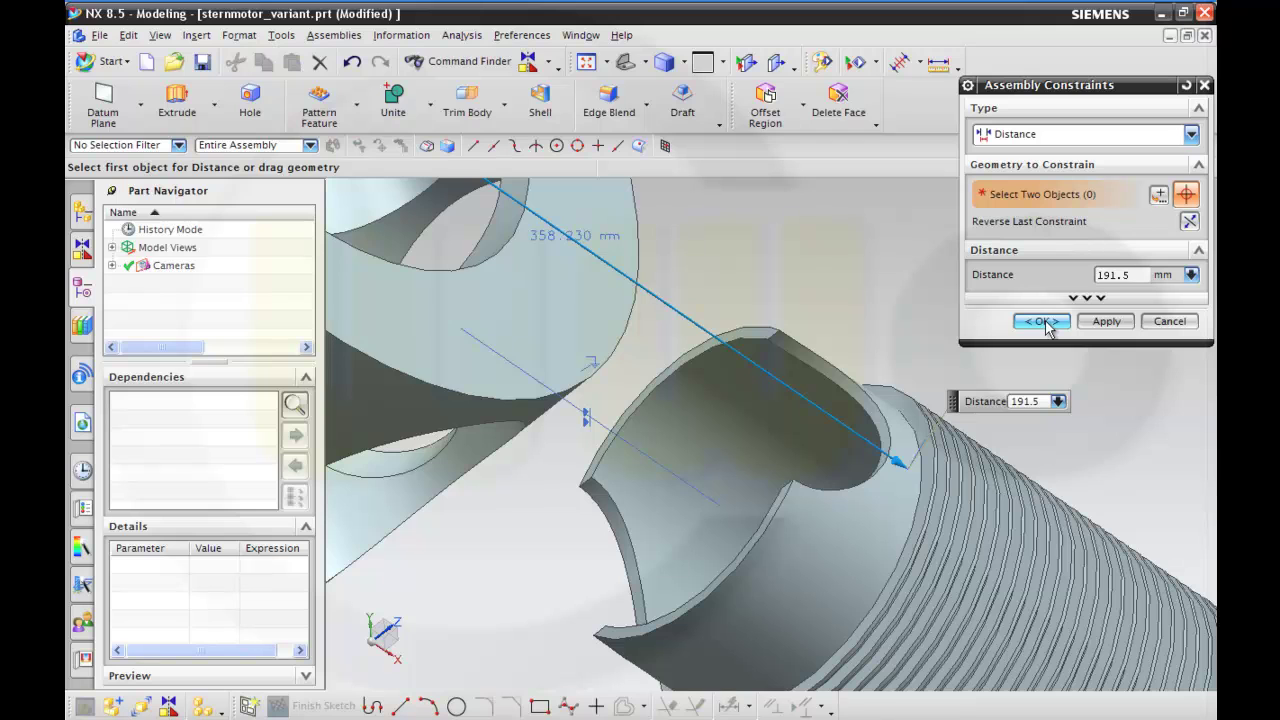
click(1043, 321)
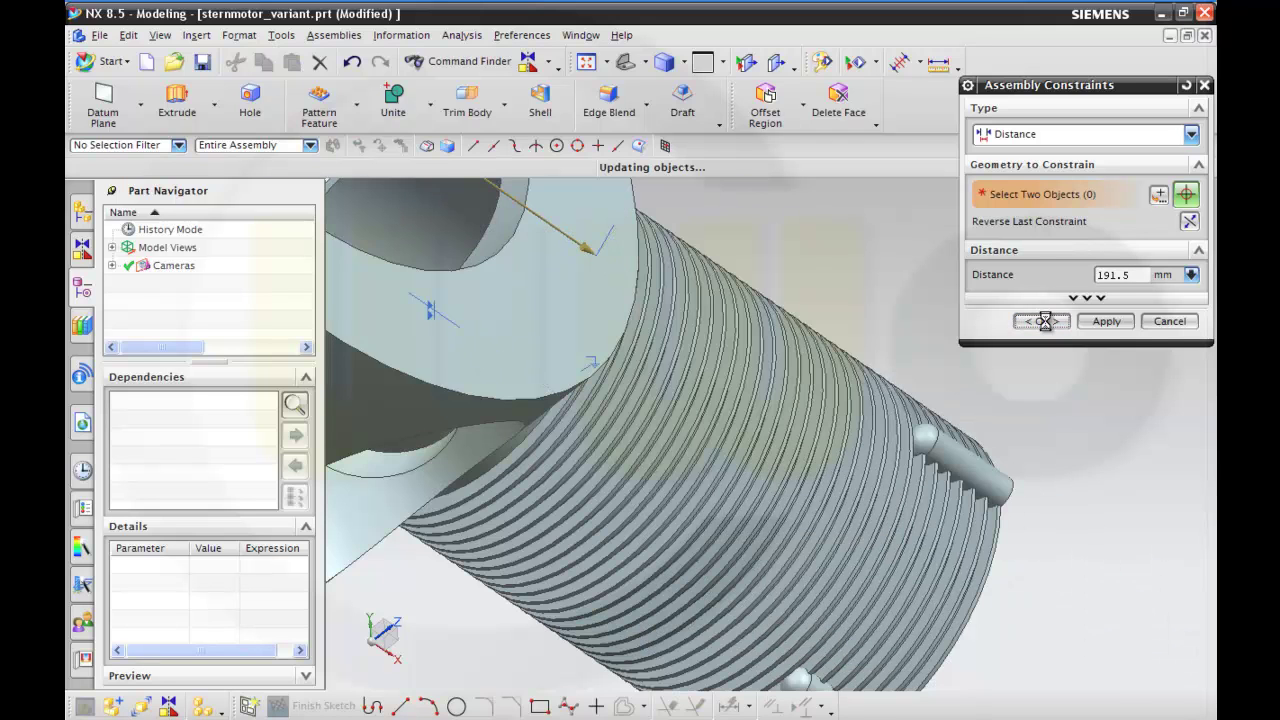
Step: Replace the cylinder component's reference set with Entire Part
middle_drag(1023, 320, 933, 313)
scroll(934, 309, down, 3)
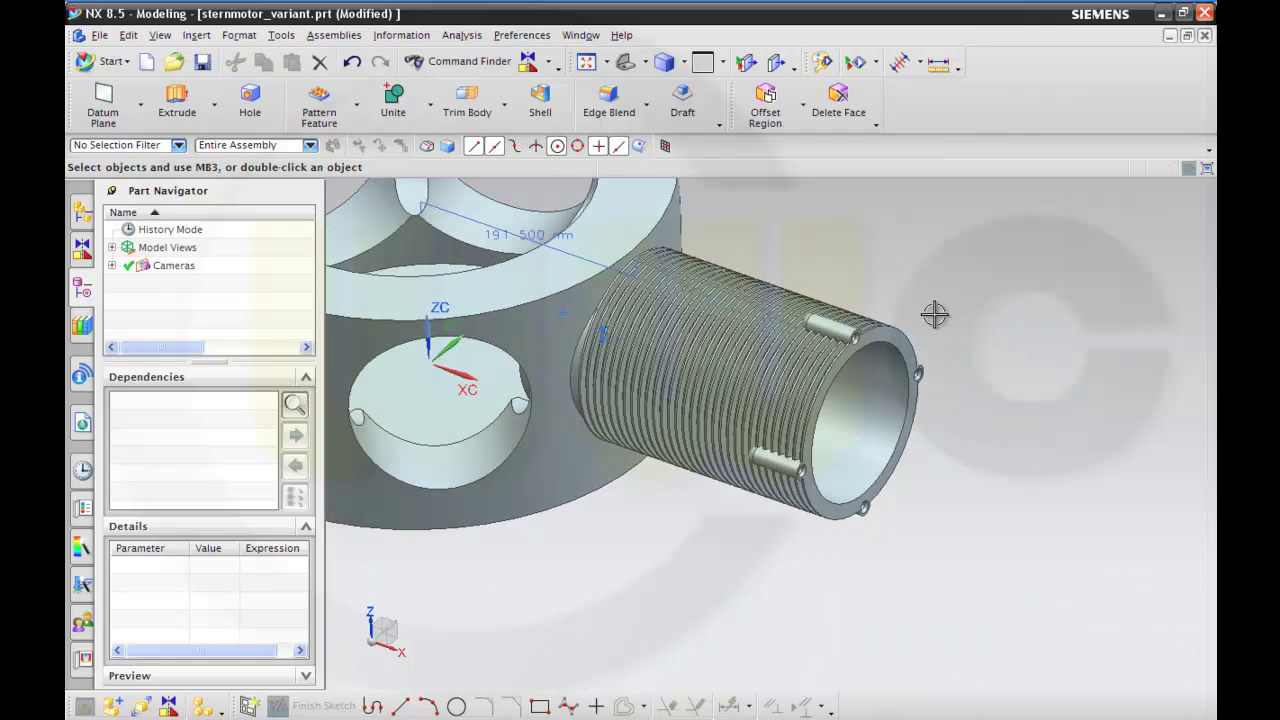
click(768, 372)
right_click(770, 376)
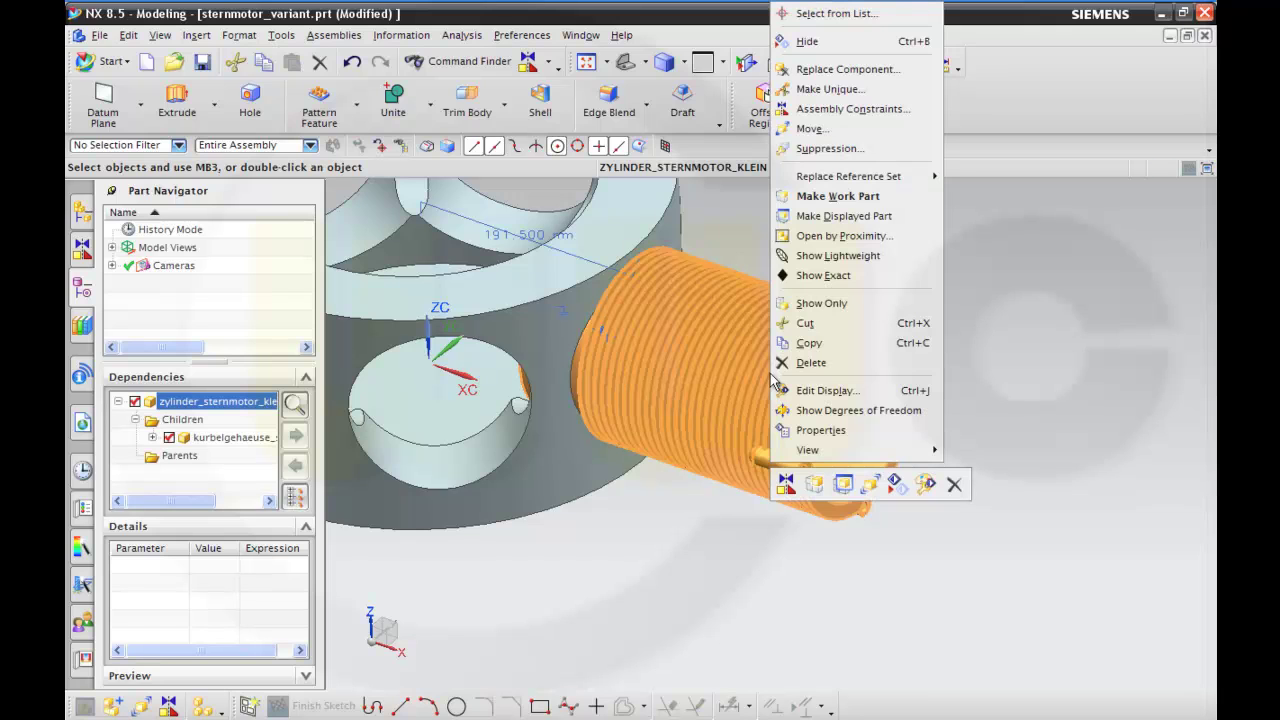
mouse_move(921, 185)
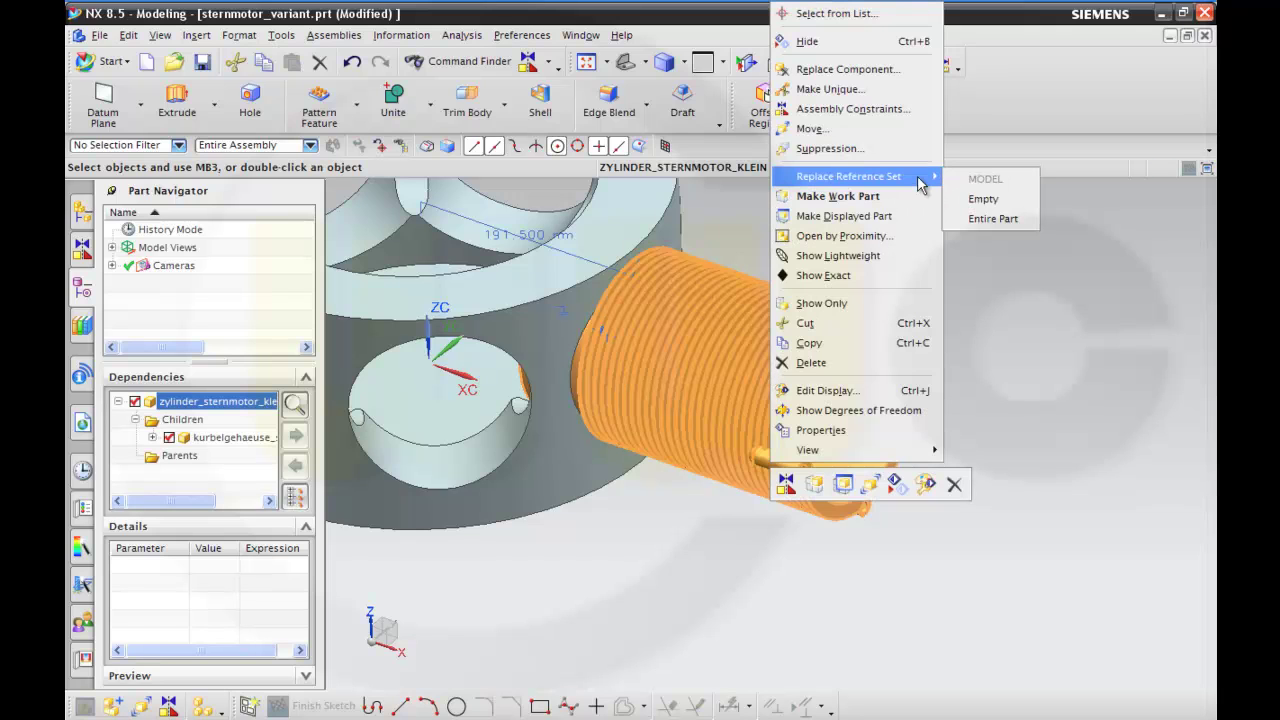
click(980, 220)
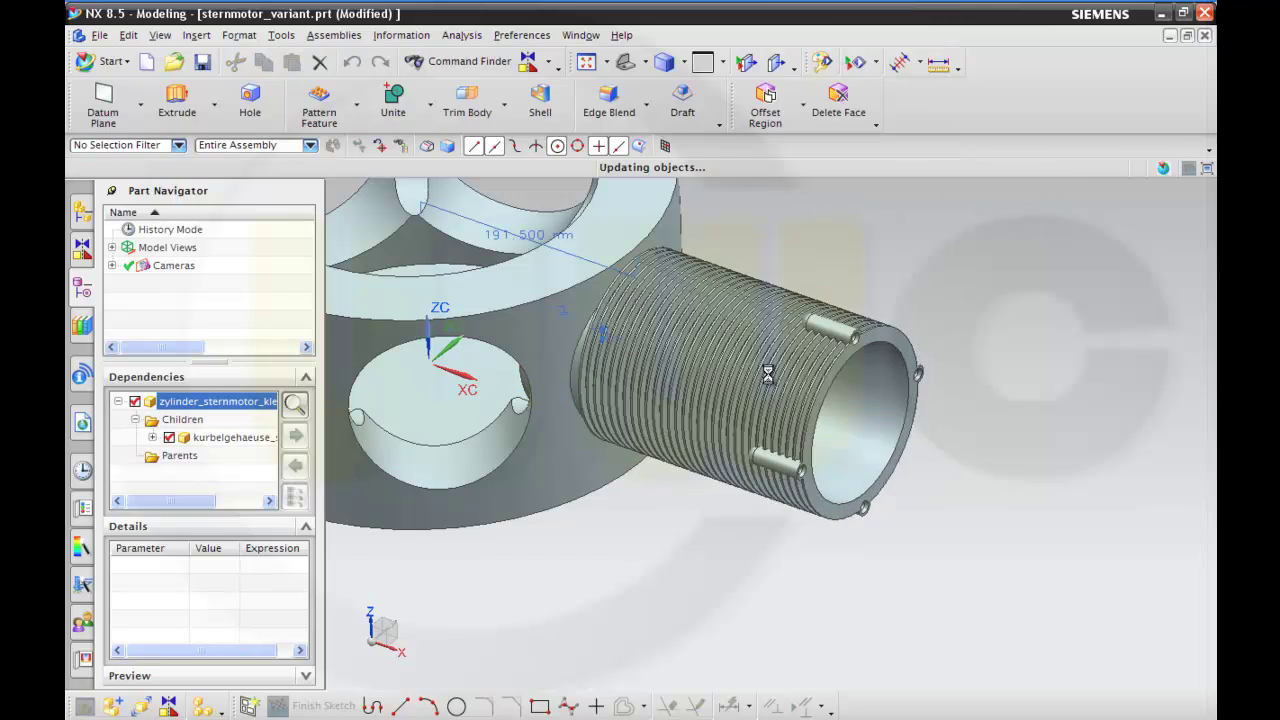
Step: Replace the crankcase component's reference set with Entire Part
middle_drag(728, 578, 688, 571)
click(540, 338)
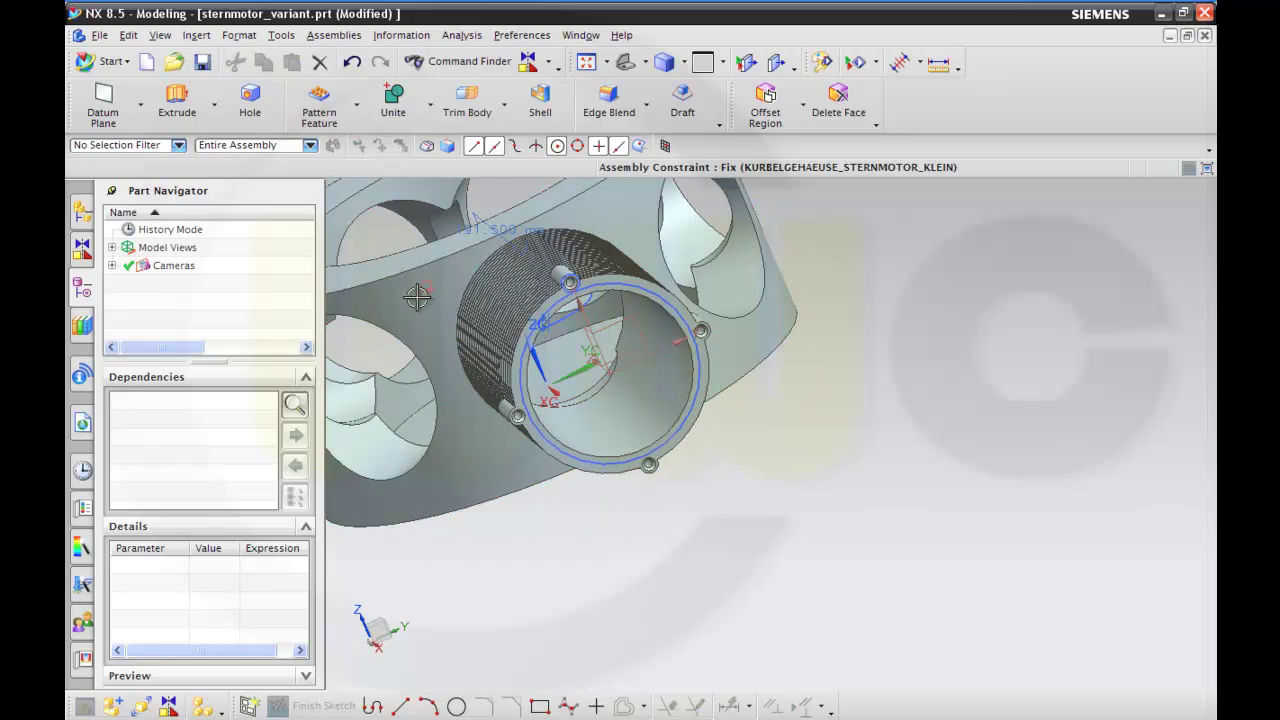
right_click(404, 305)
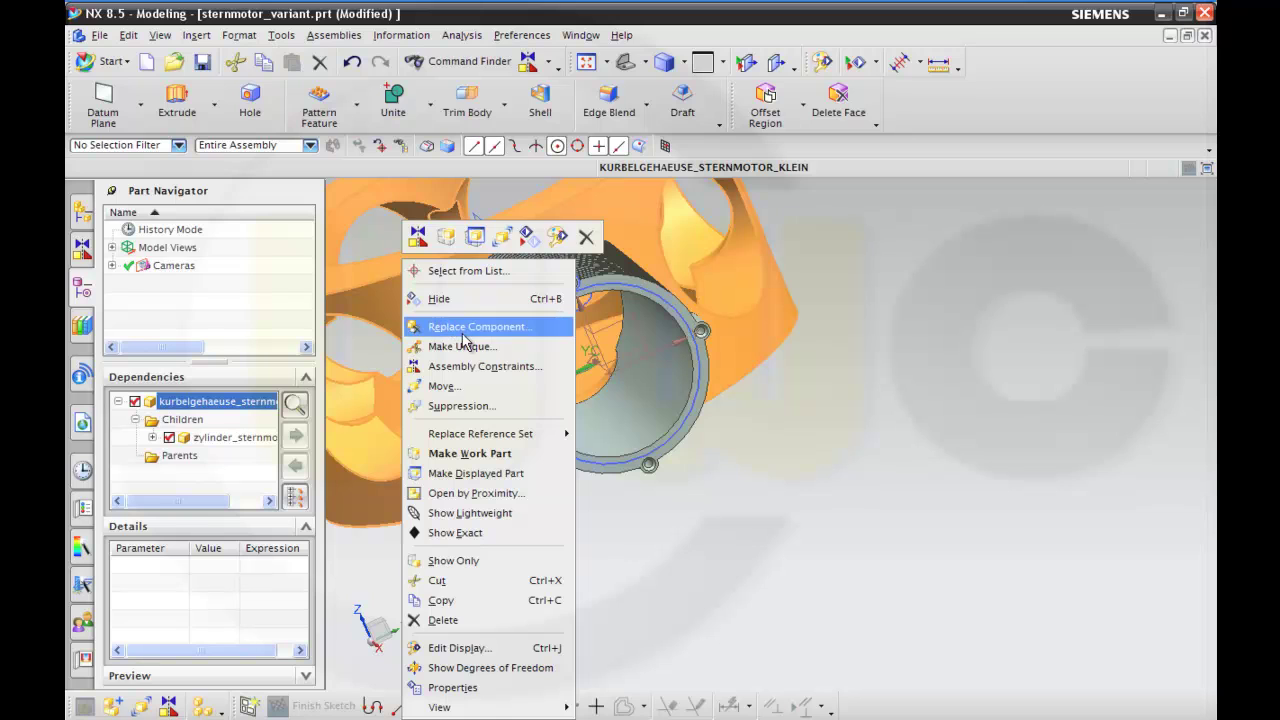
mouse_move(517, 436)
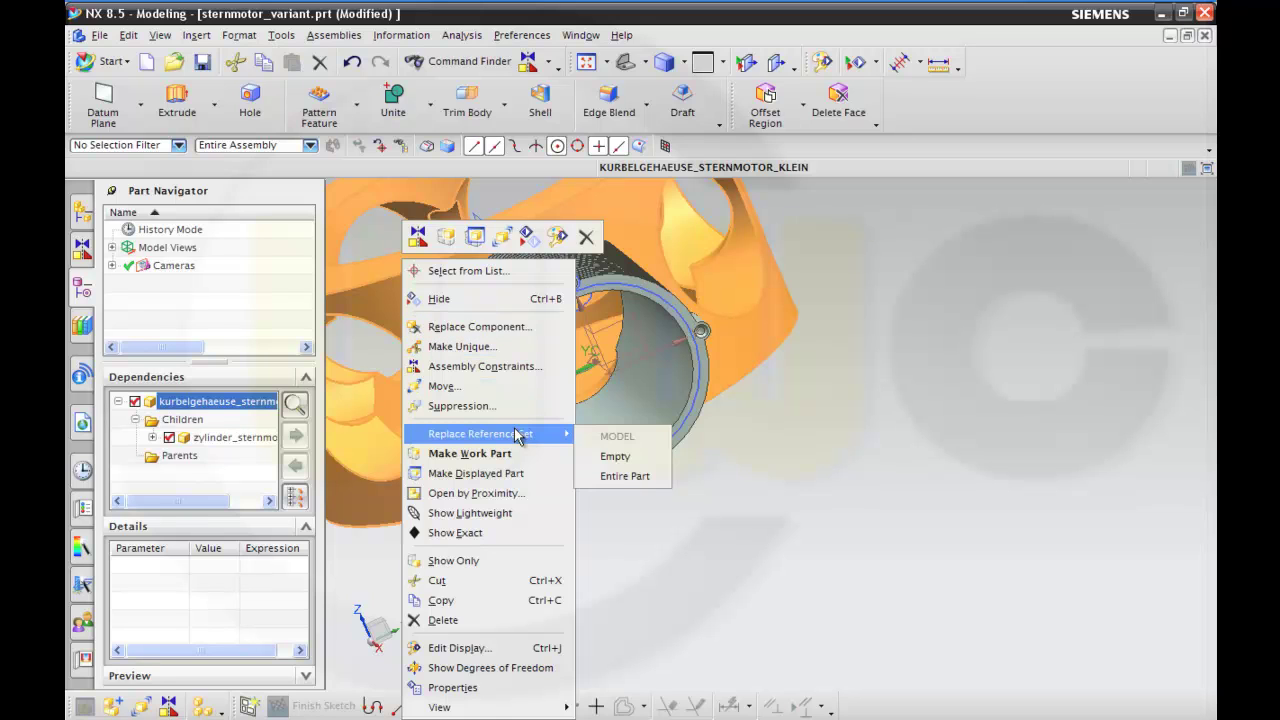
click(607, 477)
Step: Add a Parallel constraint between a datum plane of the cylinder and a datum plane of the crankcase
middle_drag(400, 289, 403, 288)
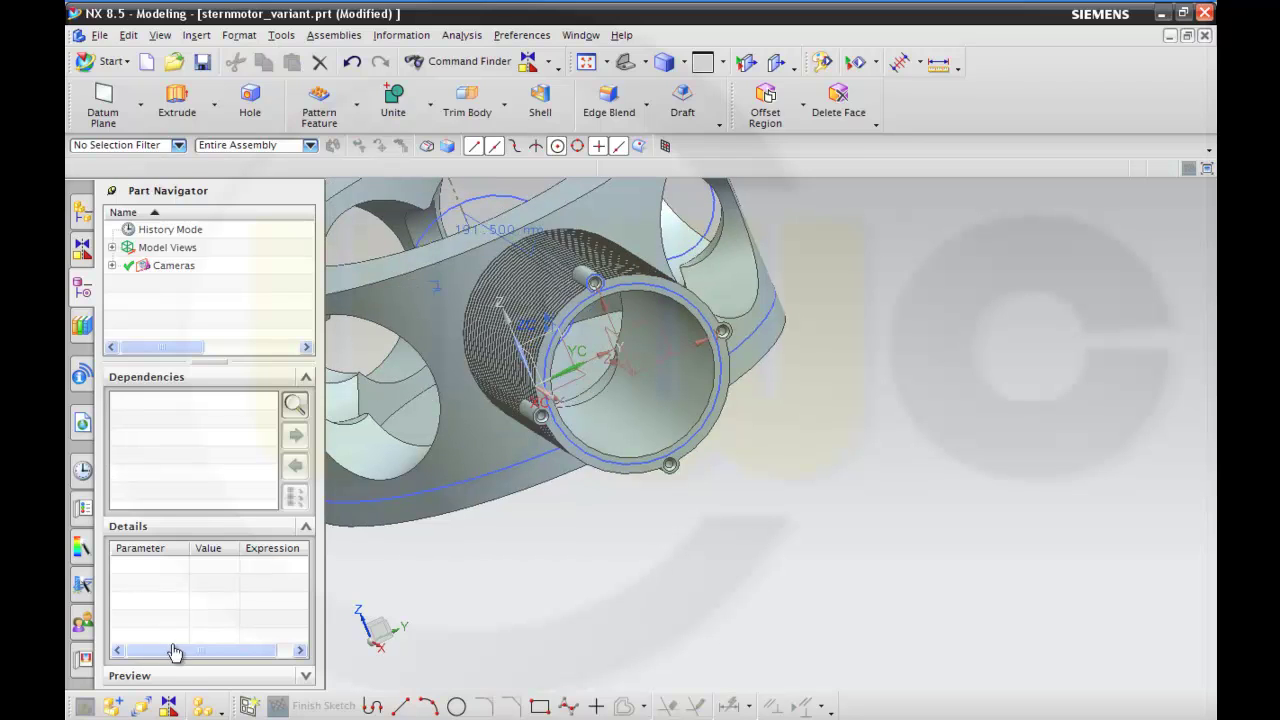
click(169, 706)
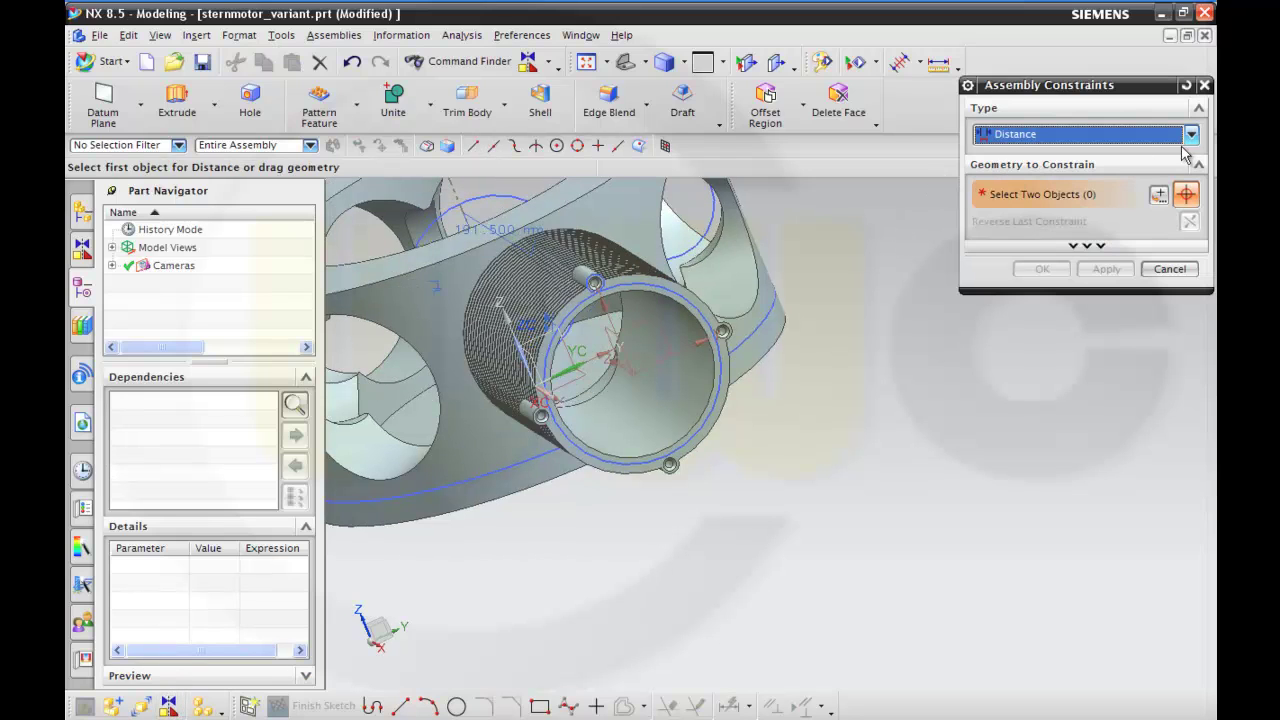
click(1192, 136)
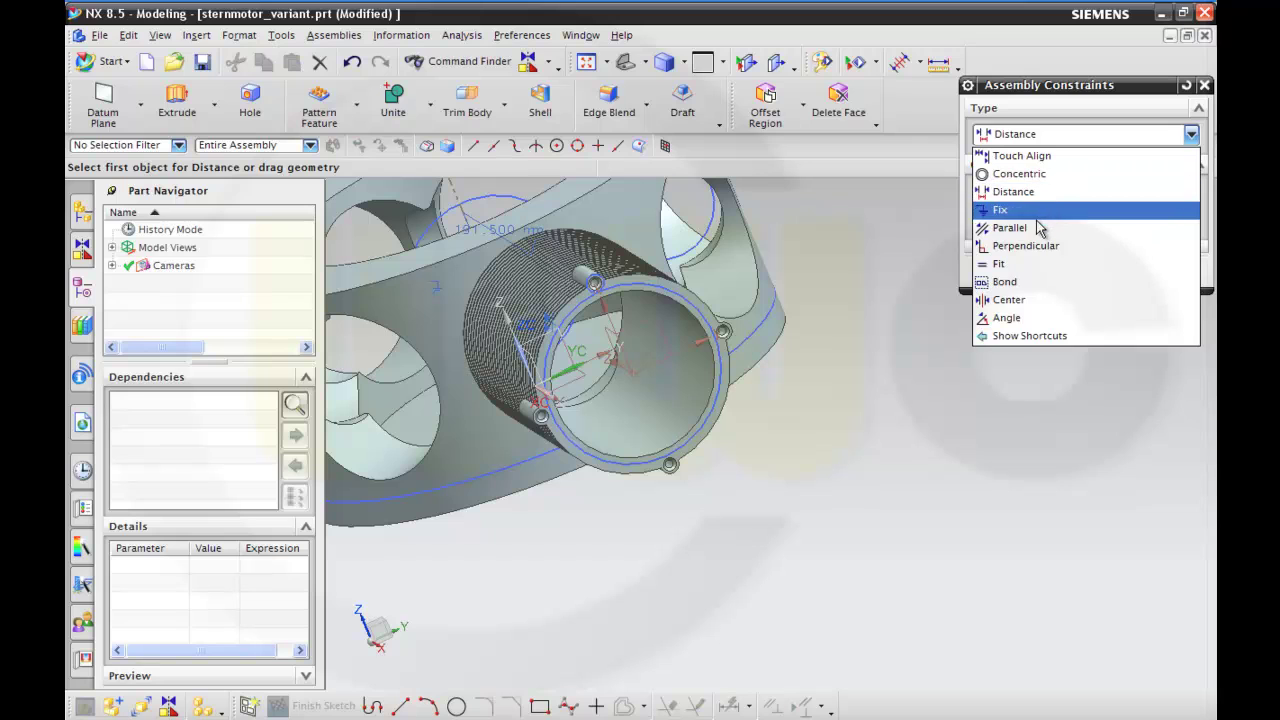
click(1036, 229)
middle_drag(883, 354, 823, 334)
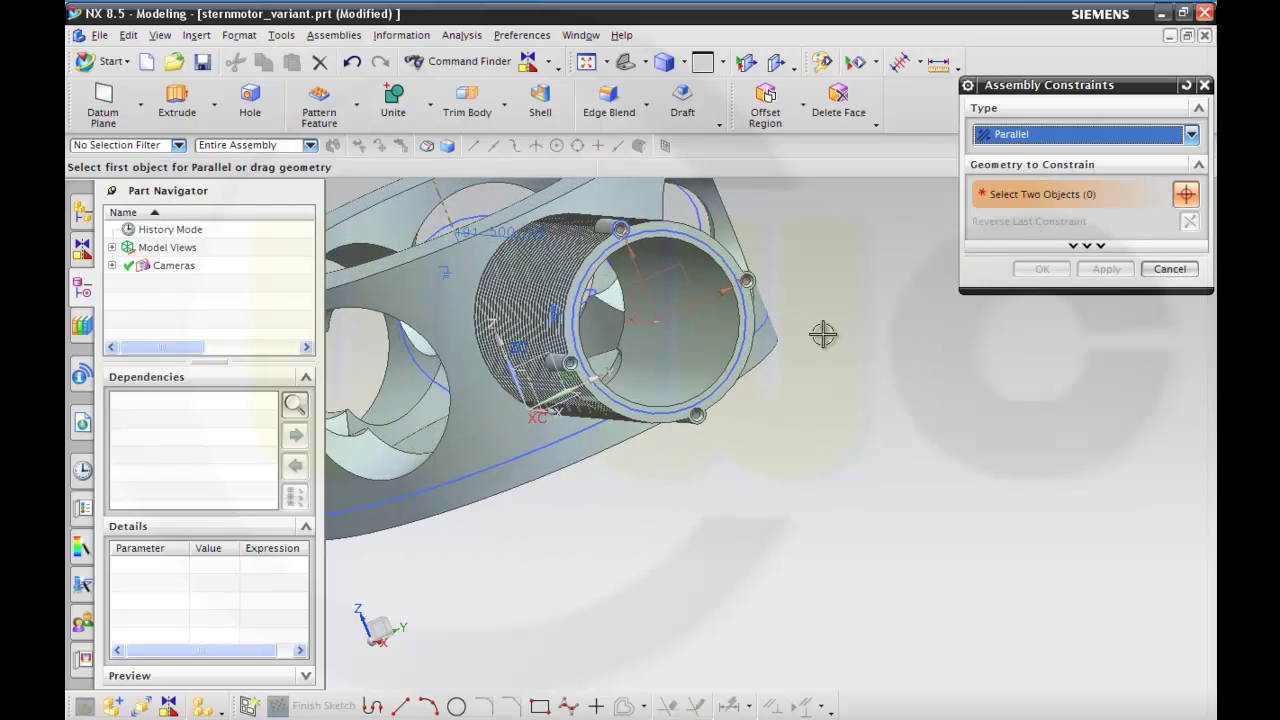
click(630, 284)
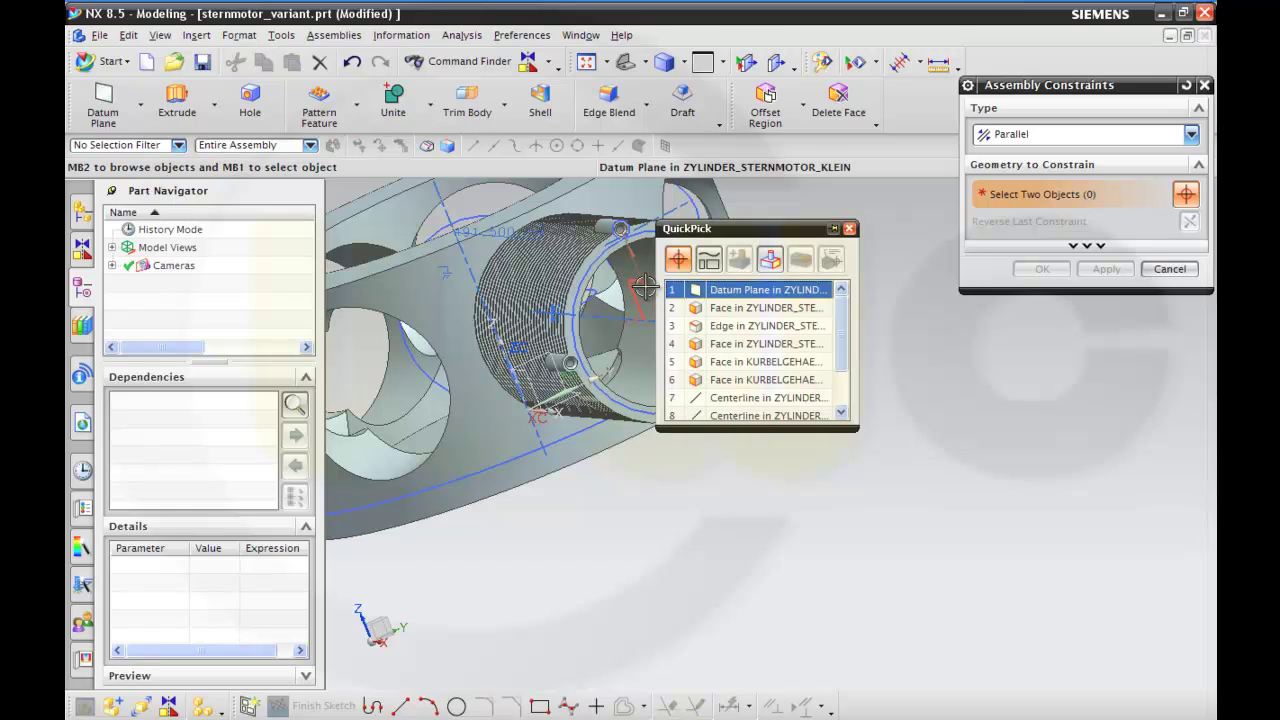
click(722, 290)
middle_drag(662, 485, 466, 409)
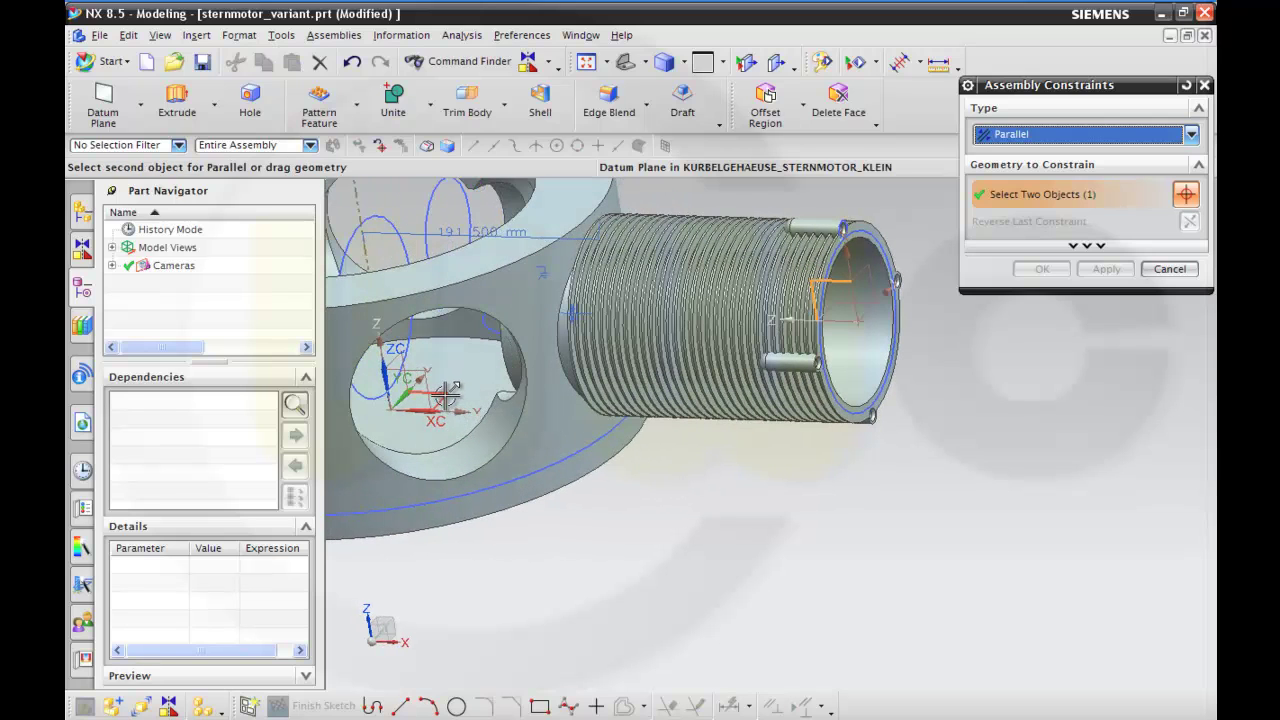
click(446, 397)
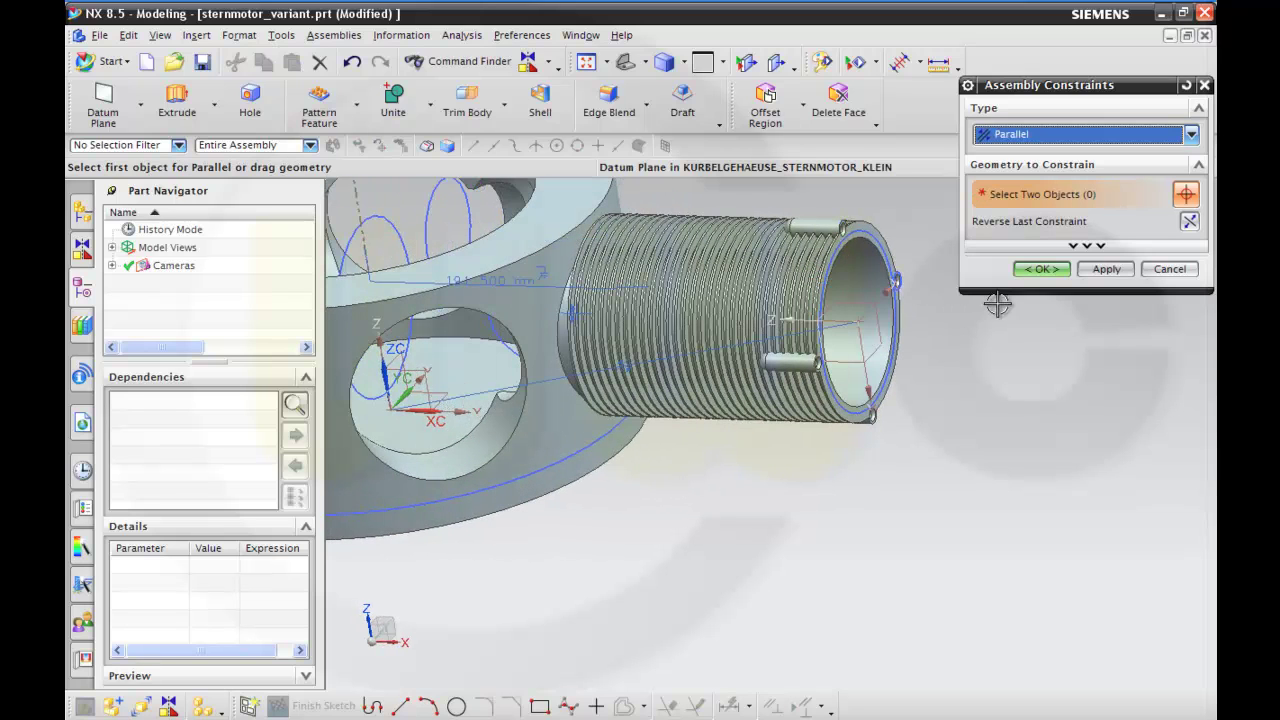
click(1041, 270)
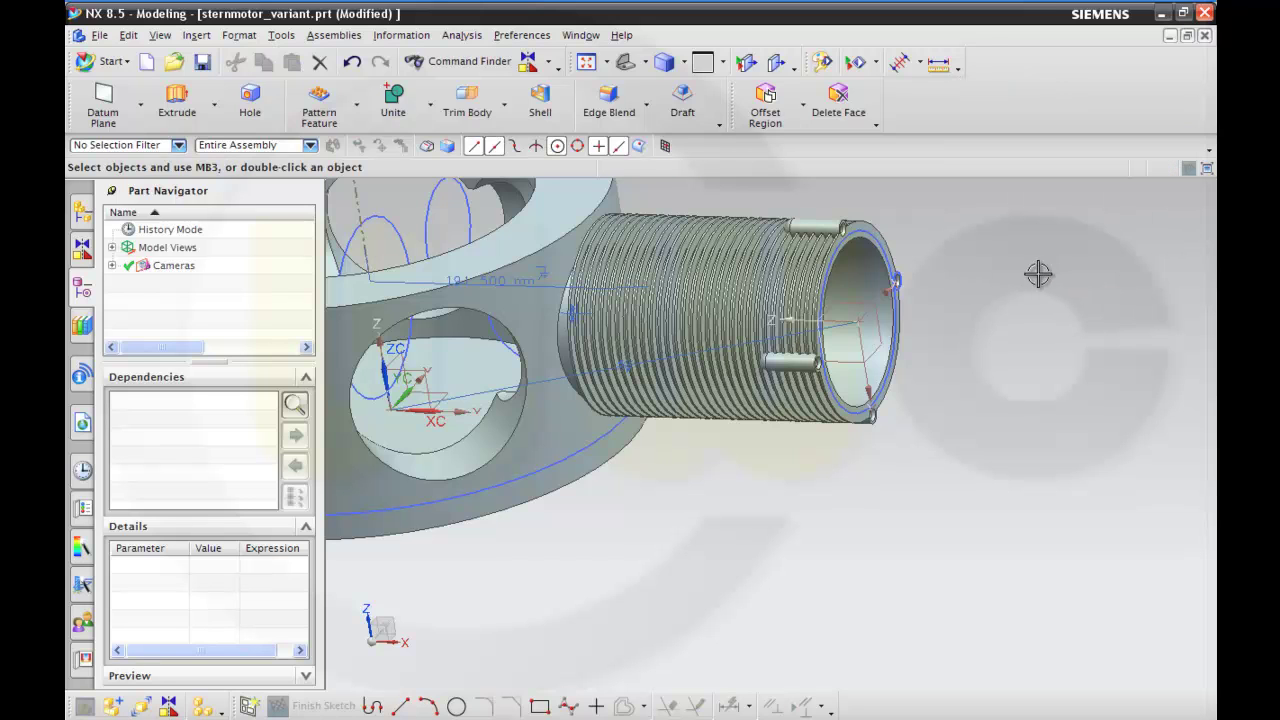
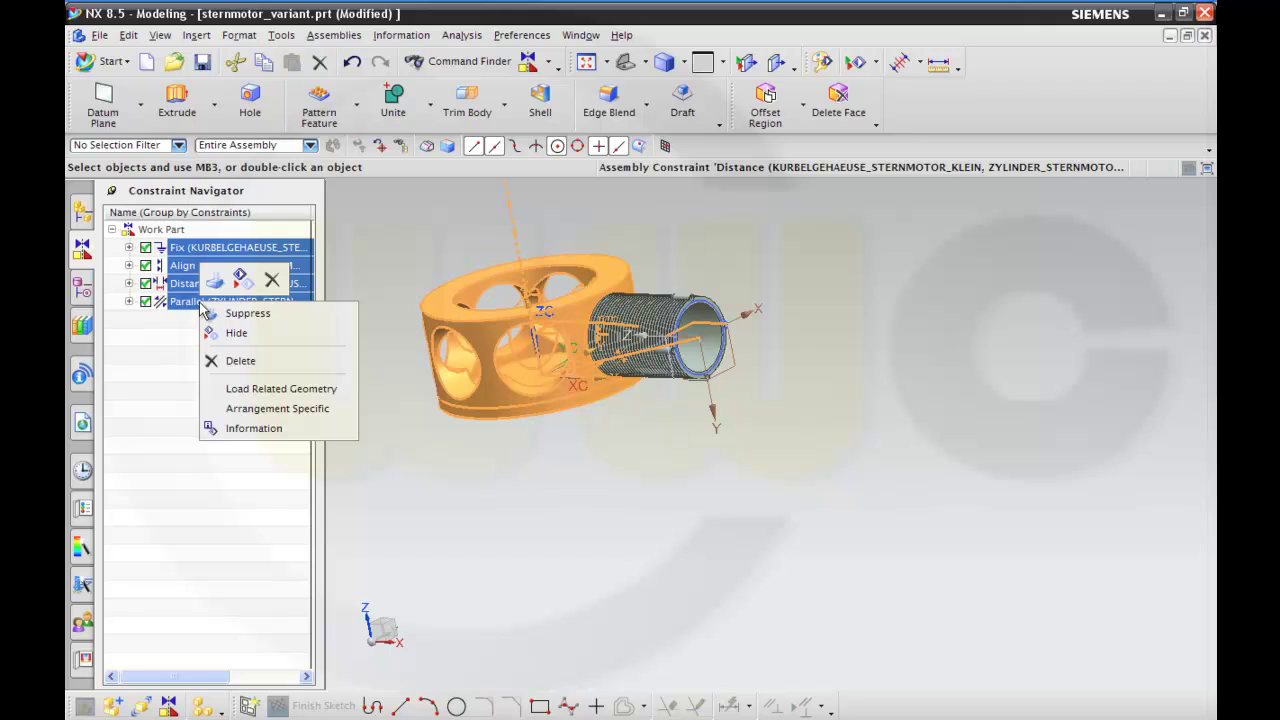
Step: Hide the selected assembly constraints and switch the crankcase component's reference set back to MODEL
middle_drag(623, 428, 640, 449)
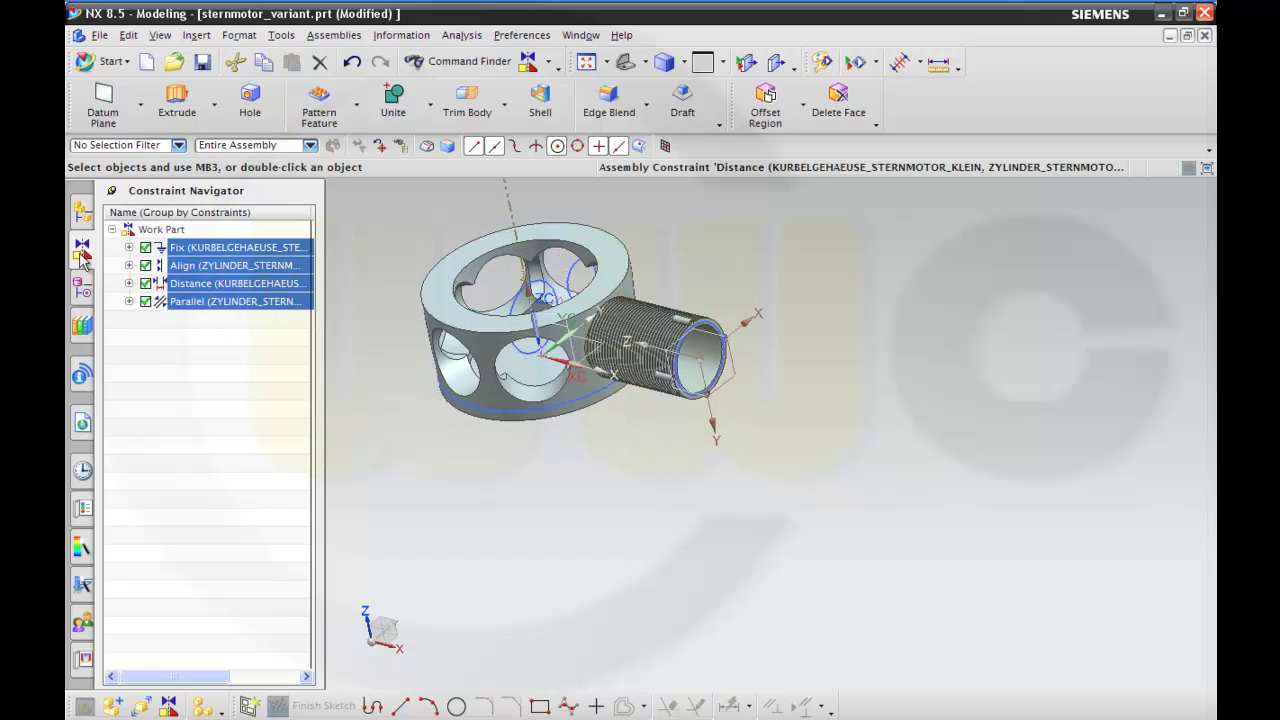
click(84, 290)
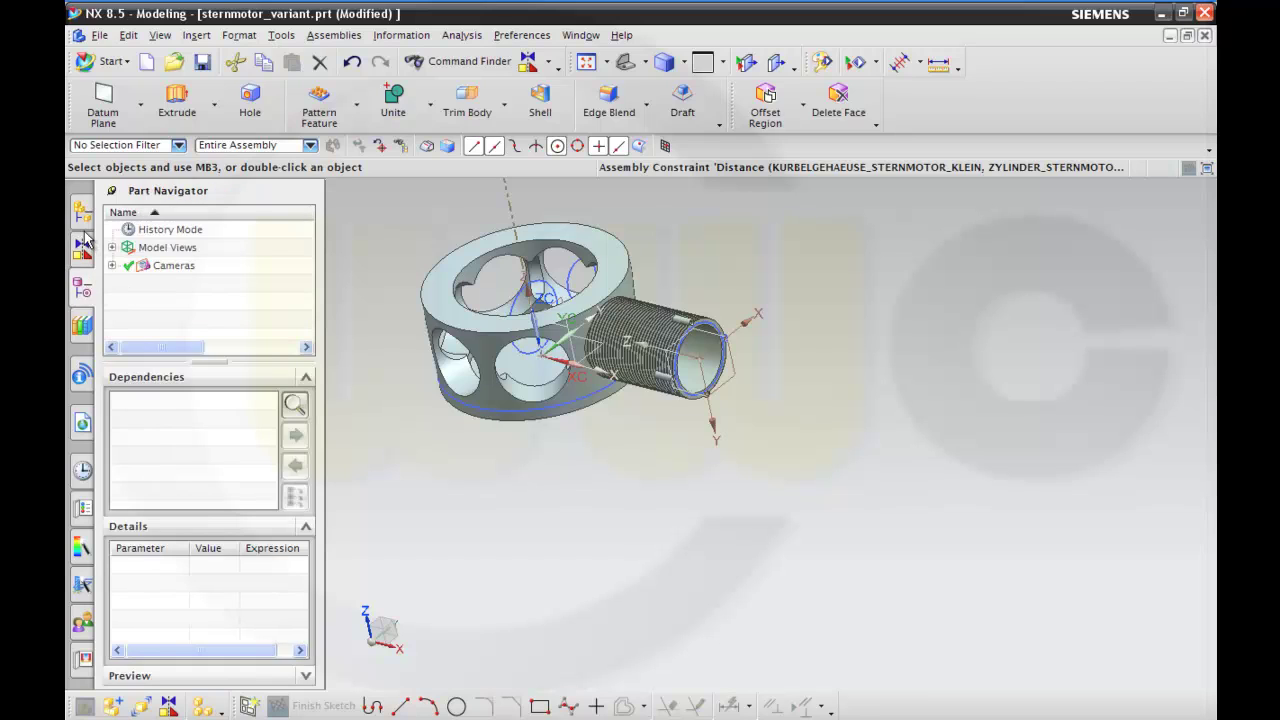
click(83, 214)
click(230, 284)
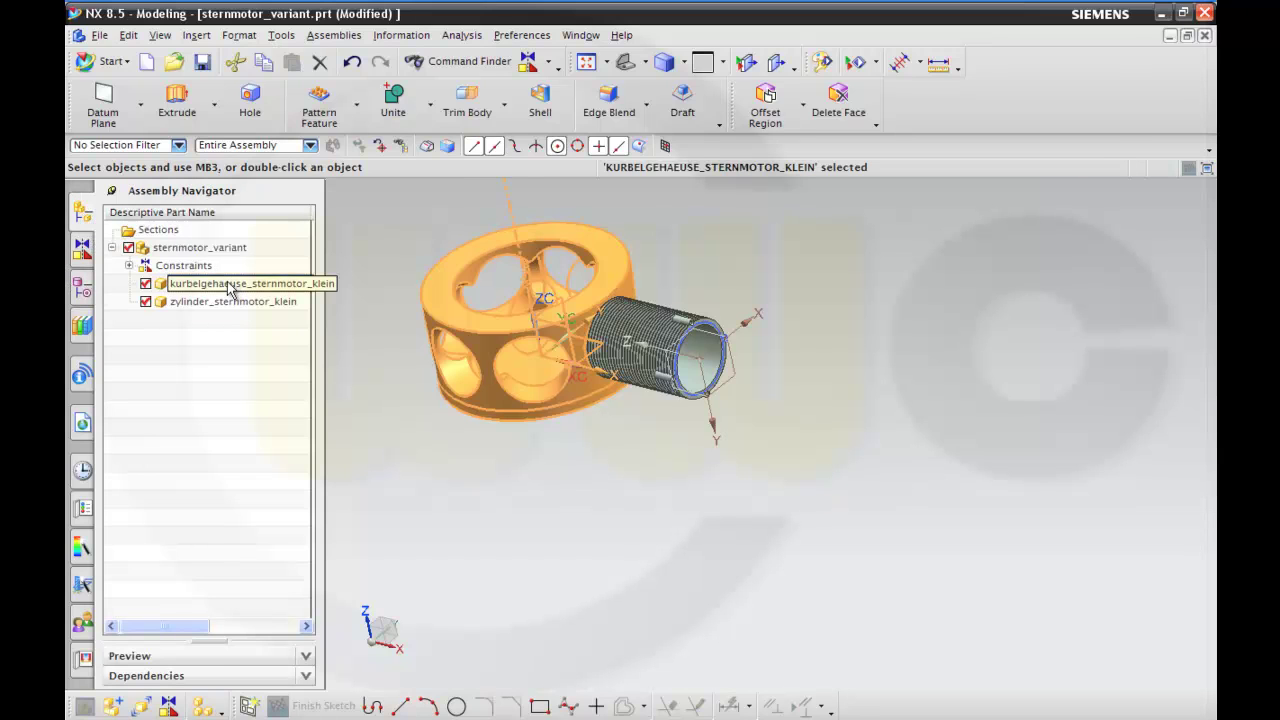
right_click(230, 284)
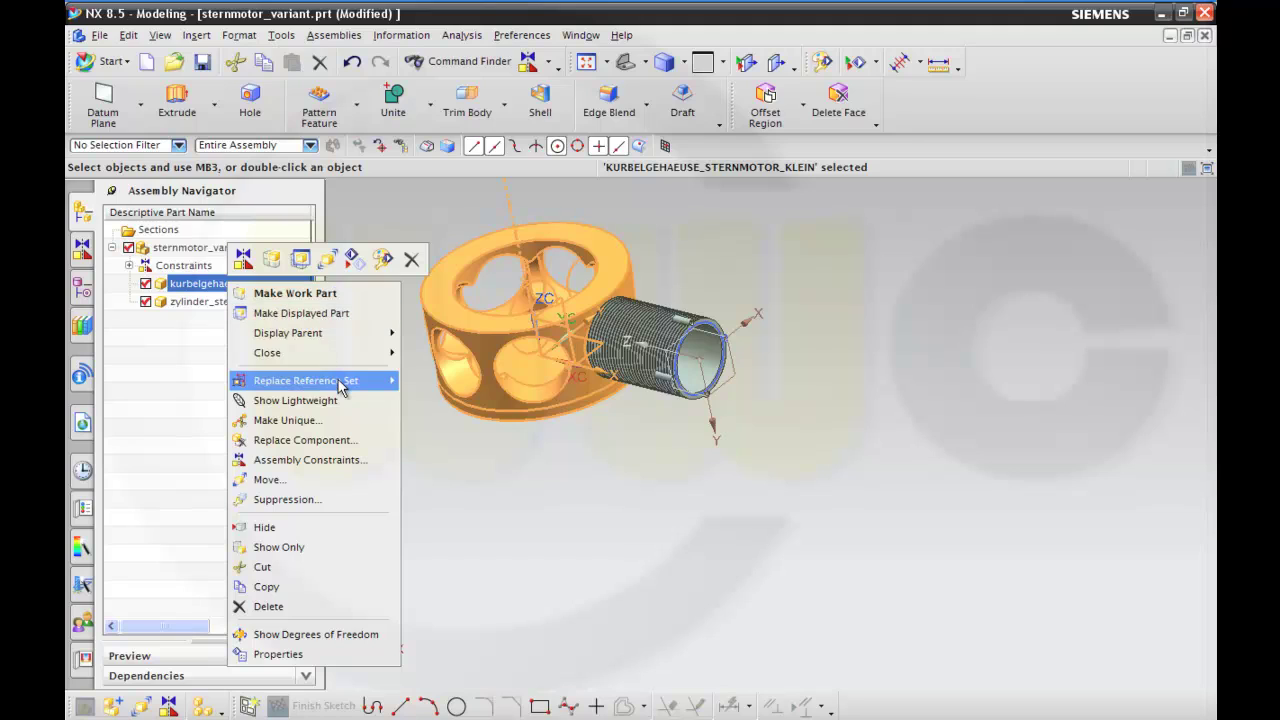
mouse_move(340, 382)
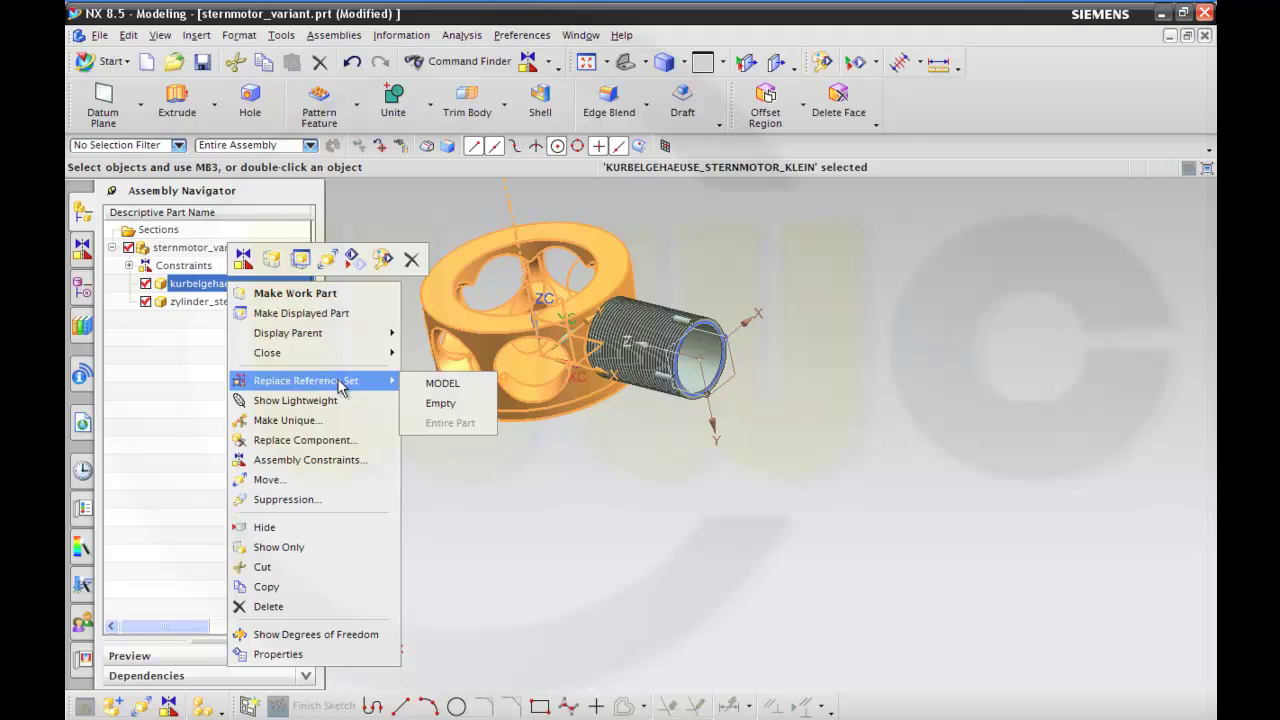
click(430, 384)
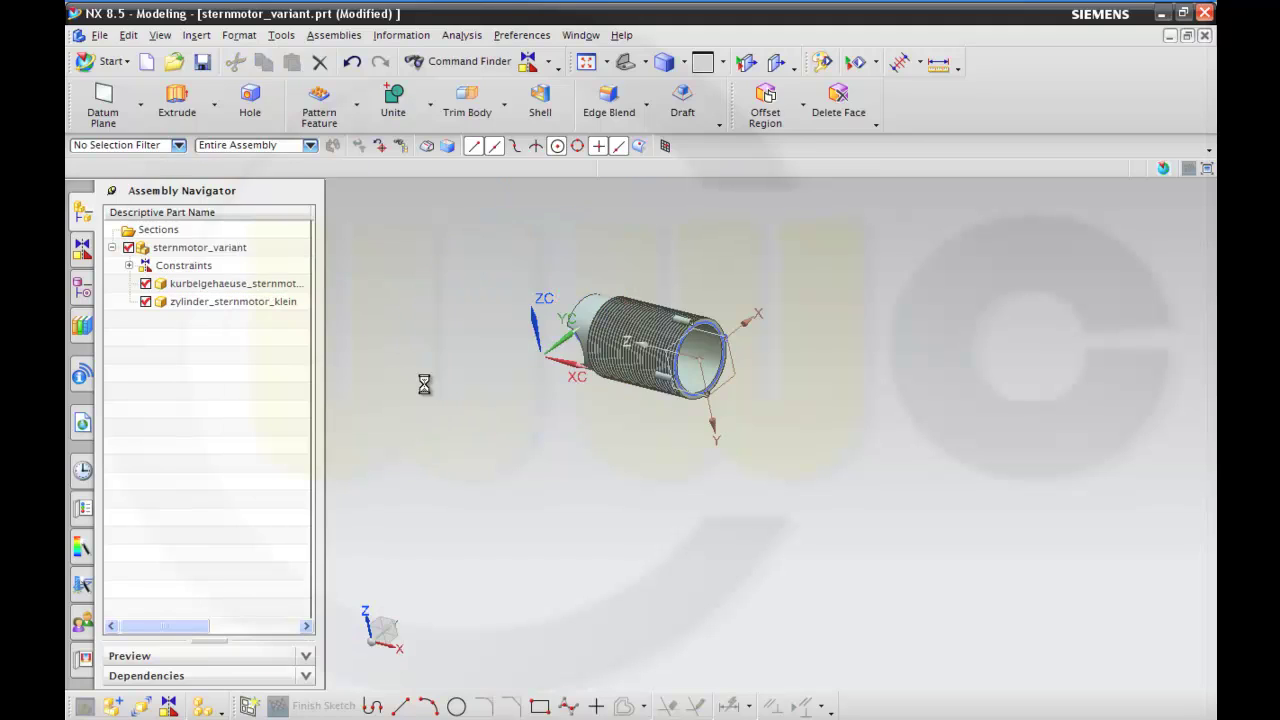
Step: Switch the cylinder component's reference set back to MODEL
click(266, 303)
right_click(266, 303)
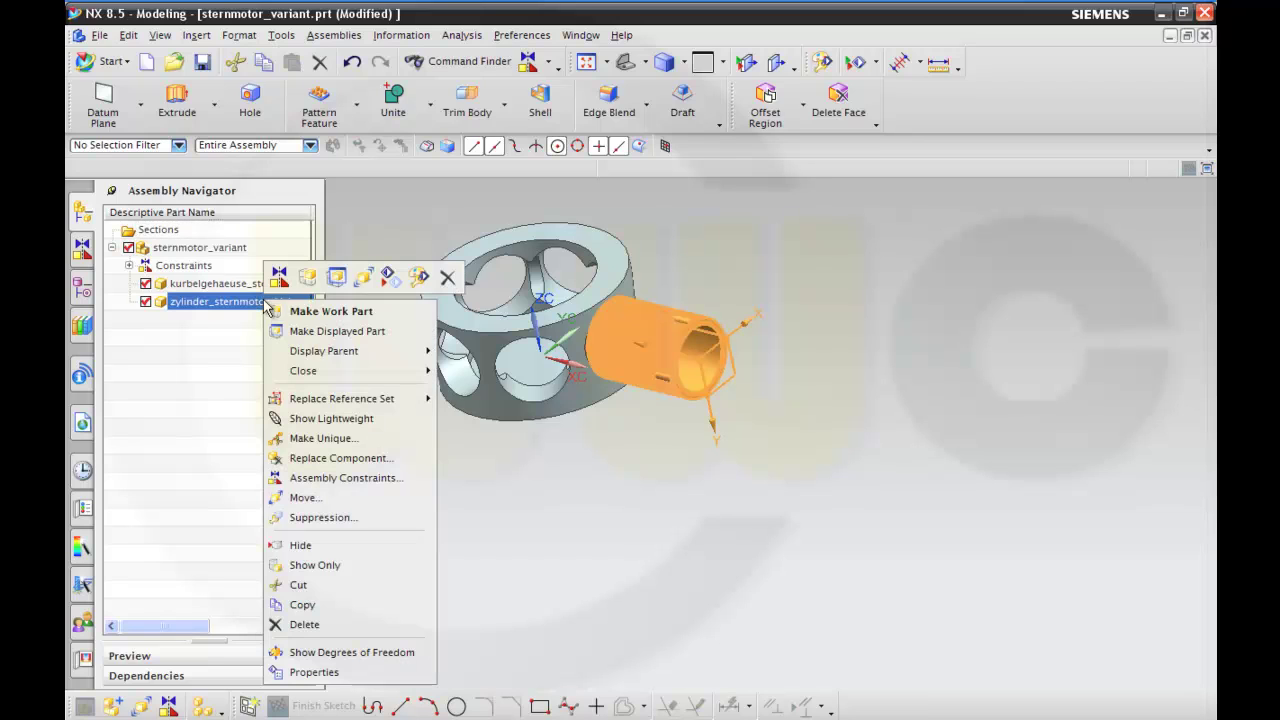
mouse_move(378, 400)
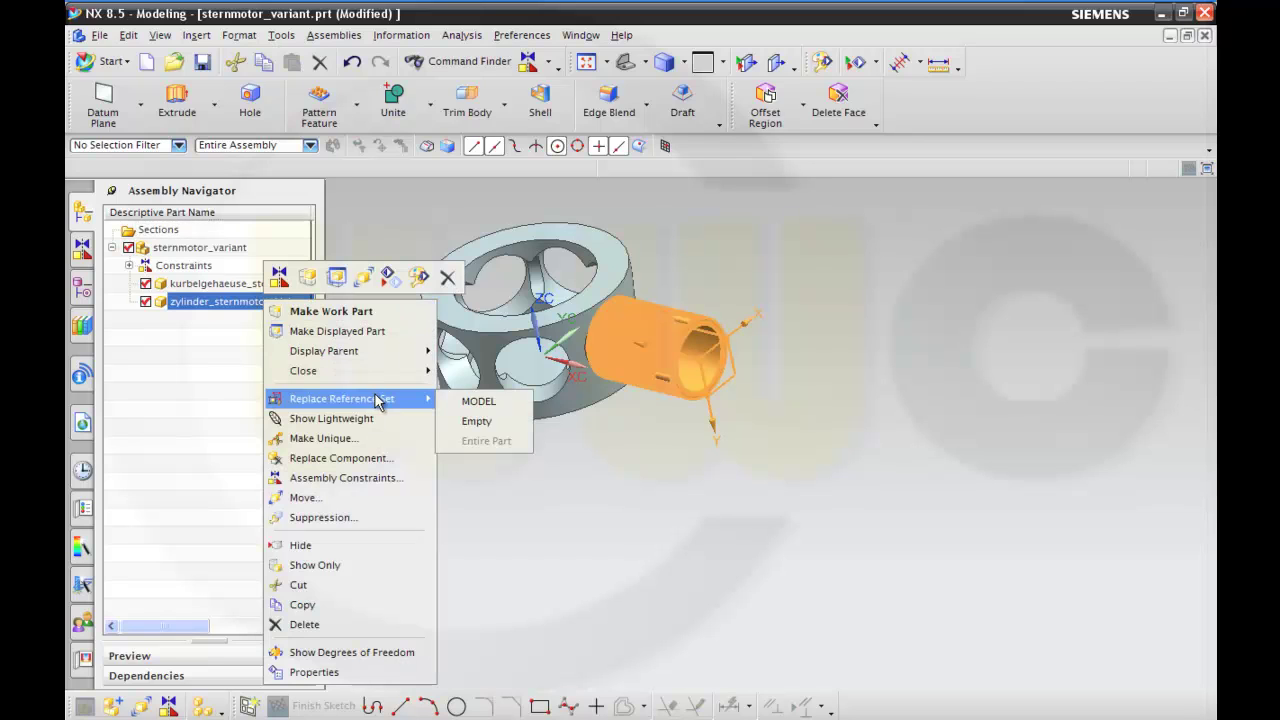
click(477, 404)
middle_drag(583, 446, 603, 457)
scroll(603, 457, down, 3)
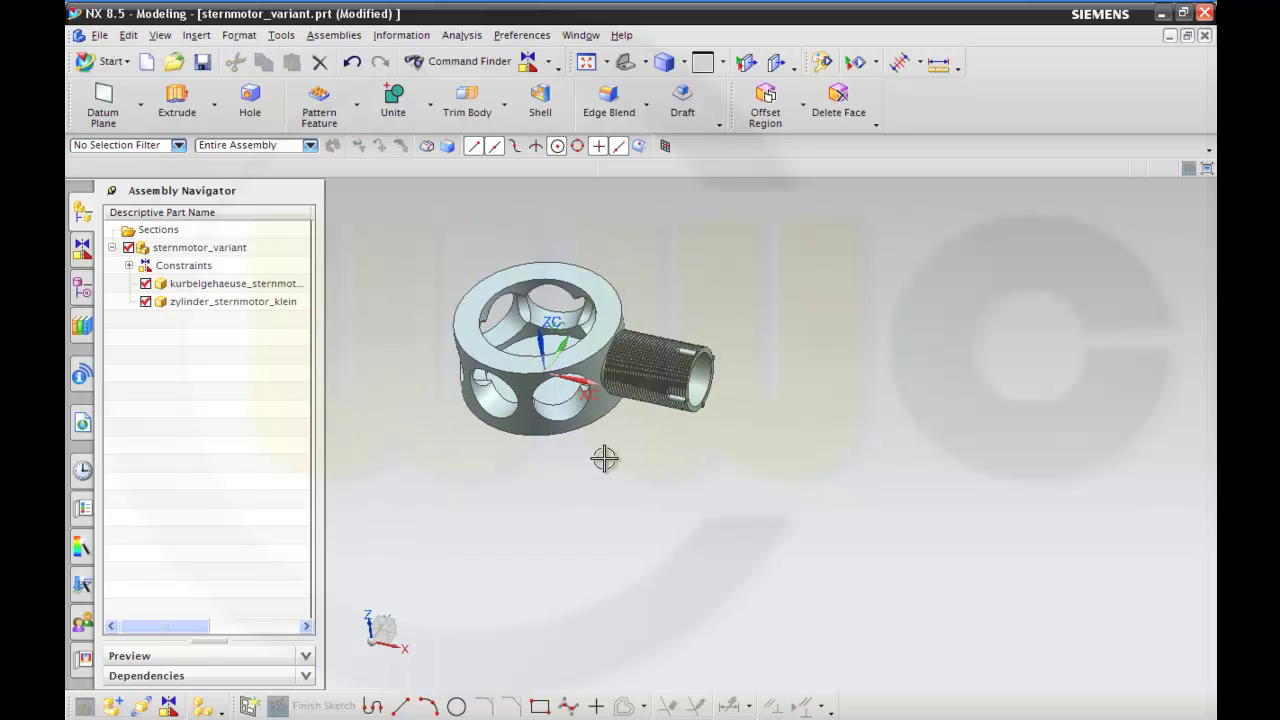
scroll(491, 330, up, 2)
middle_drag(789, 360, 777, 351)
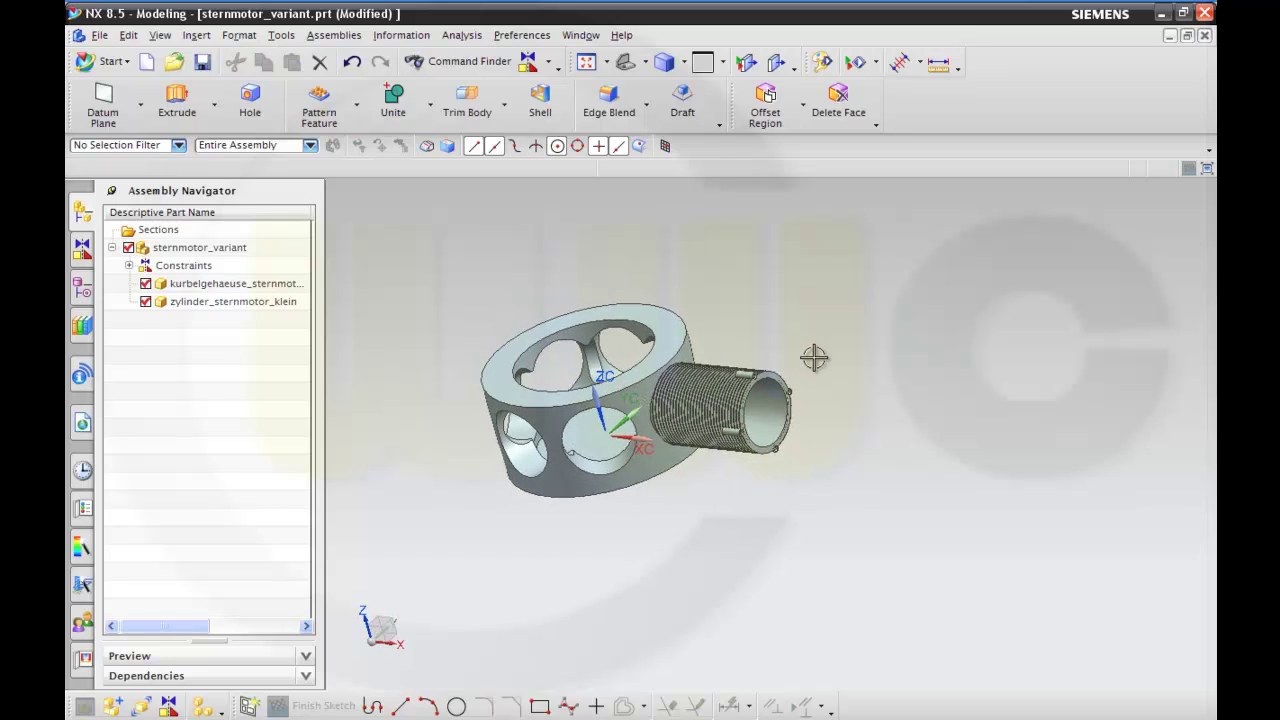
click(709, 404)
key(Escape)
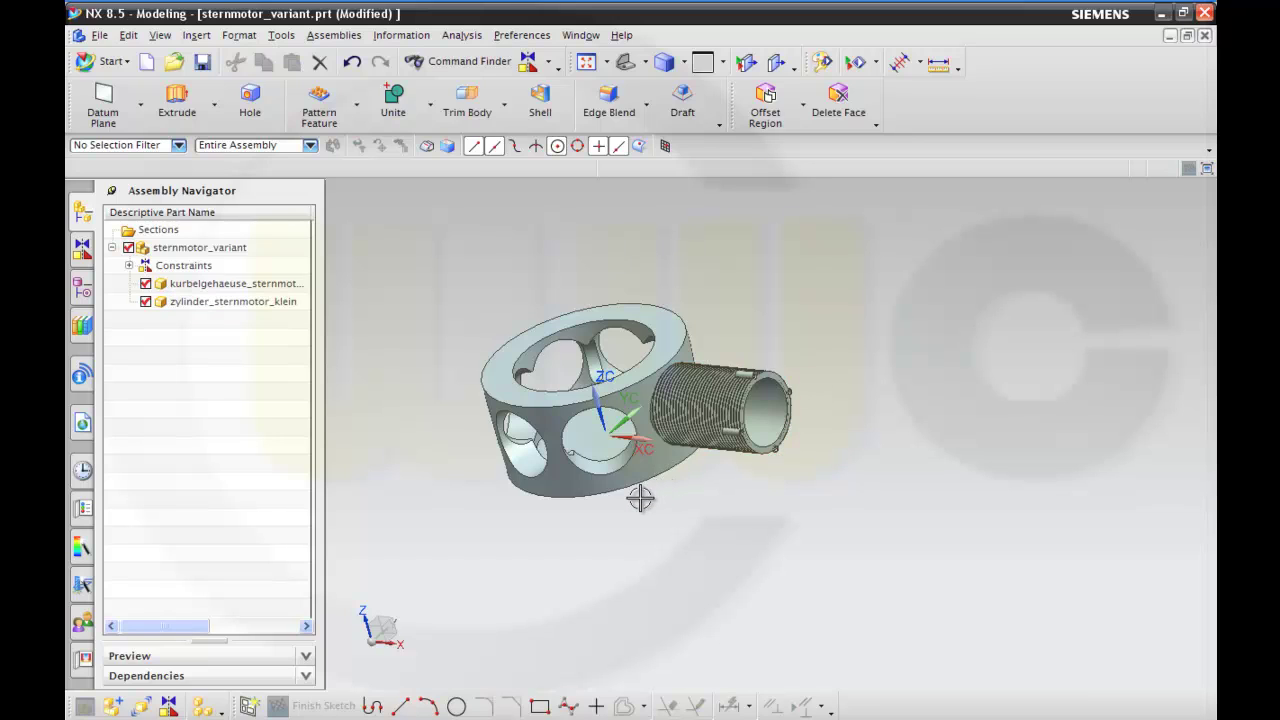
click(598, 468)
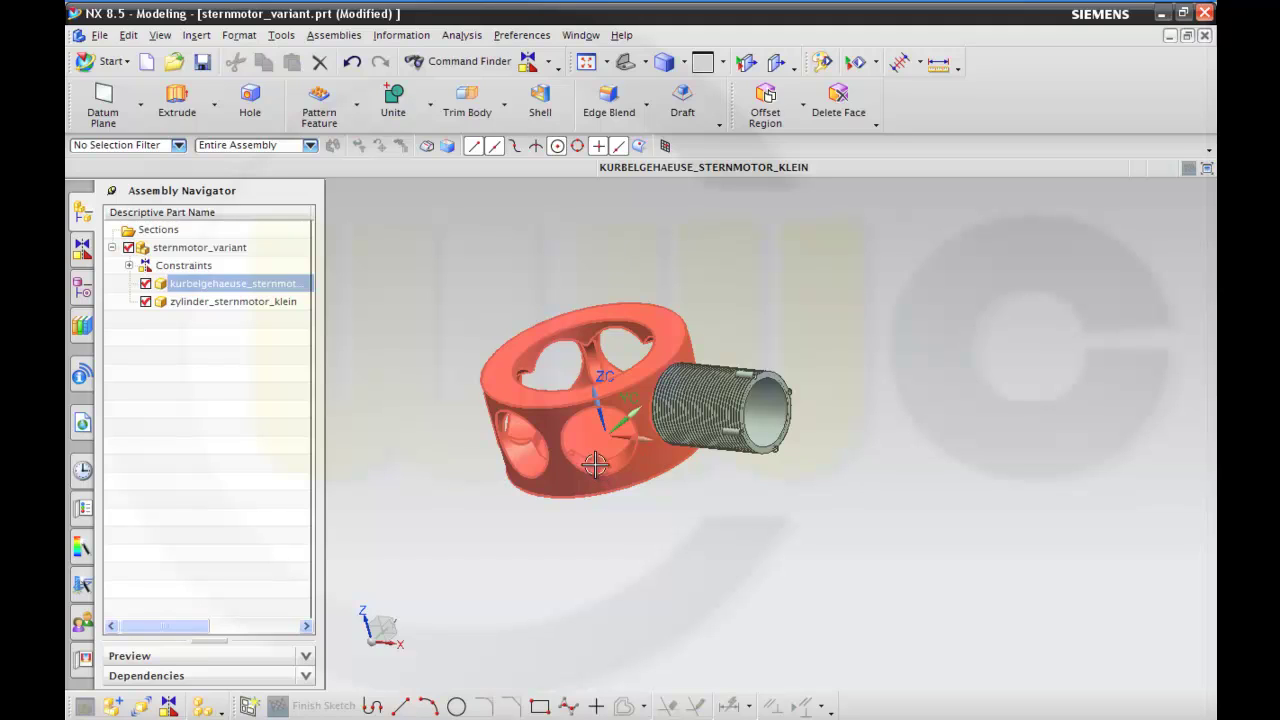
Step: Create a component array of the cylinder around the crankcase, using the From Pattern Feature array definition
key(Escape)
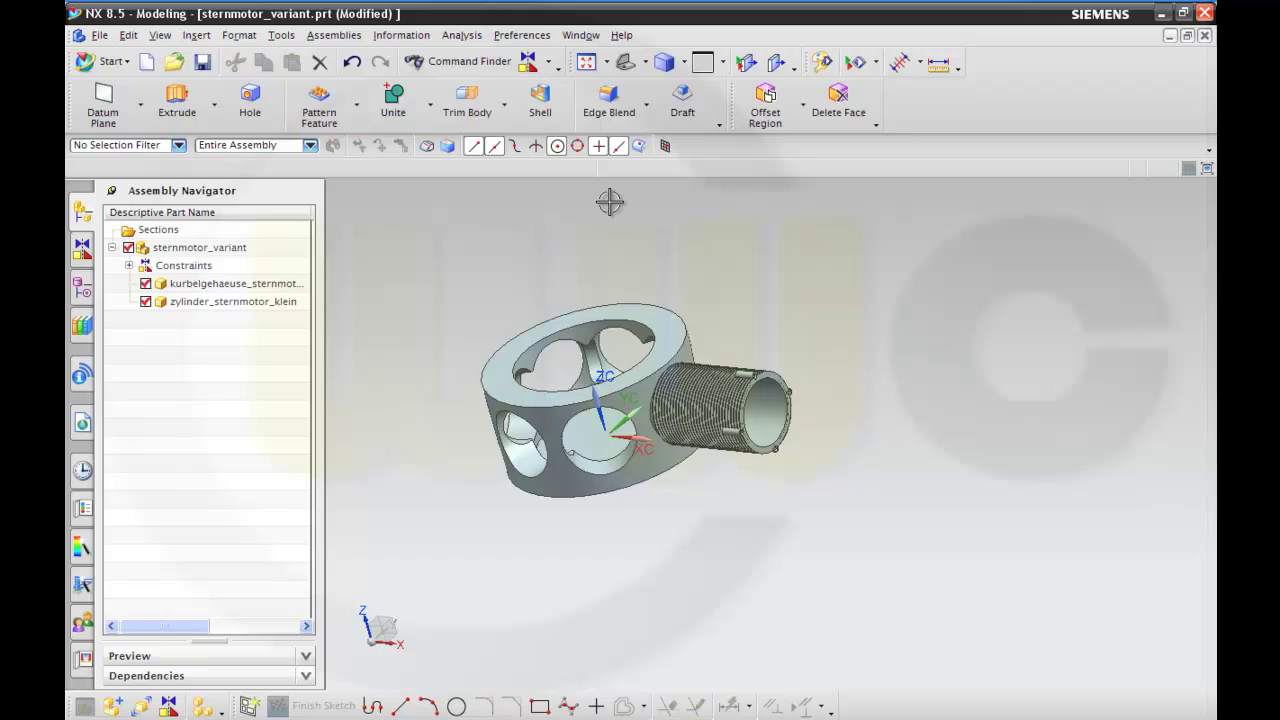
click(334, 35)
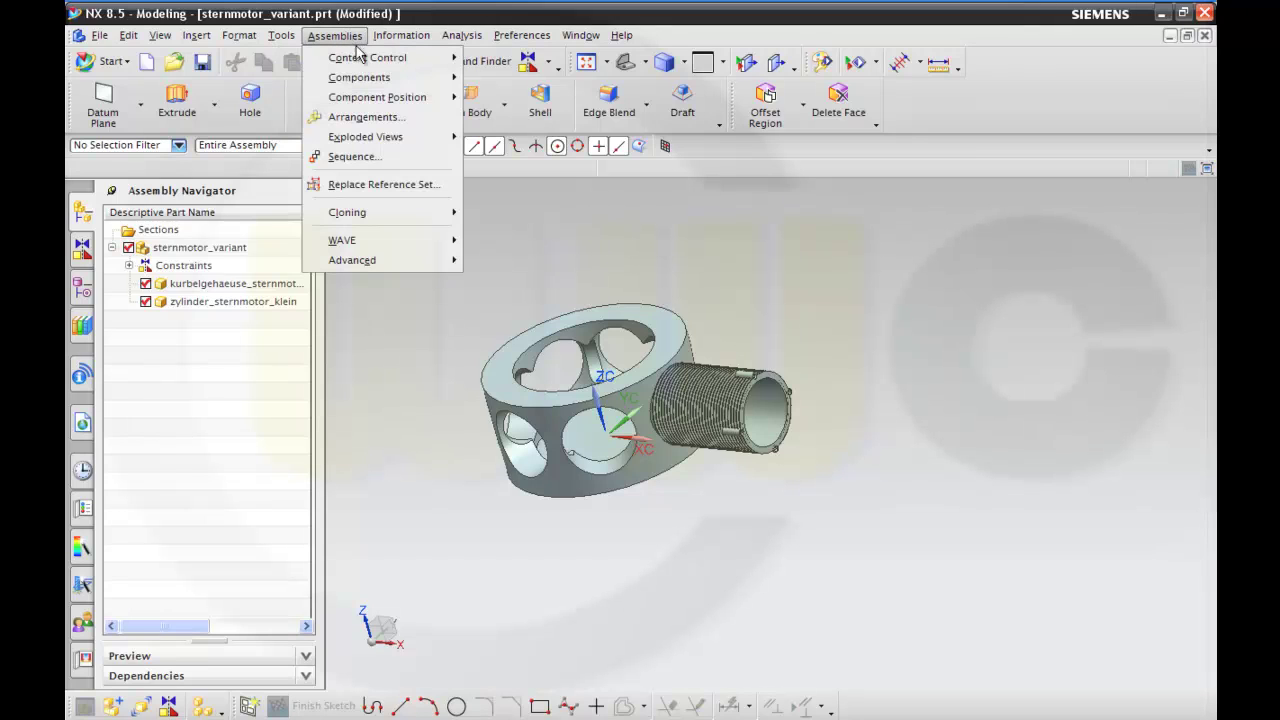
mouse_move(385, 80)
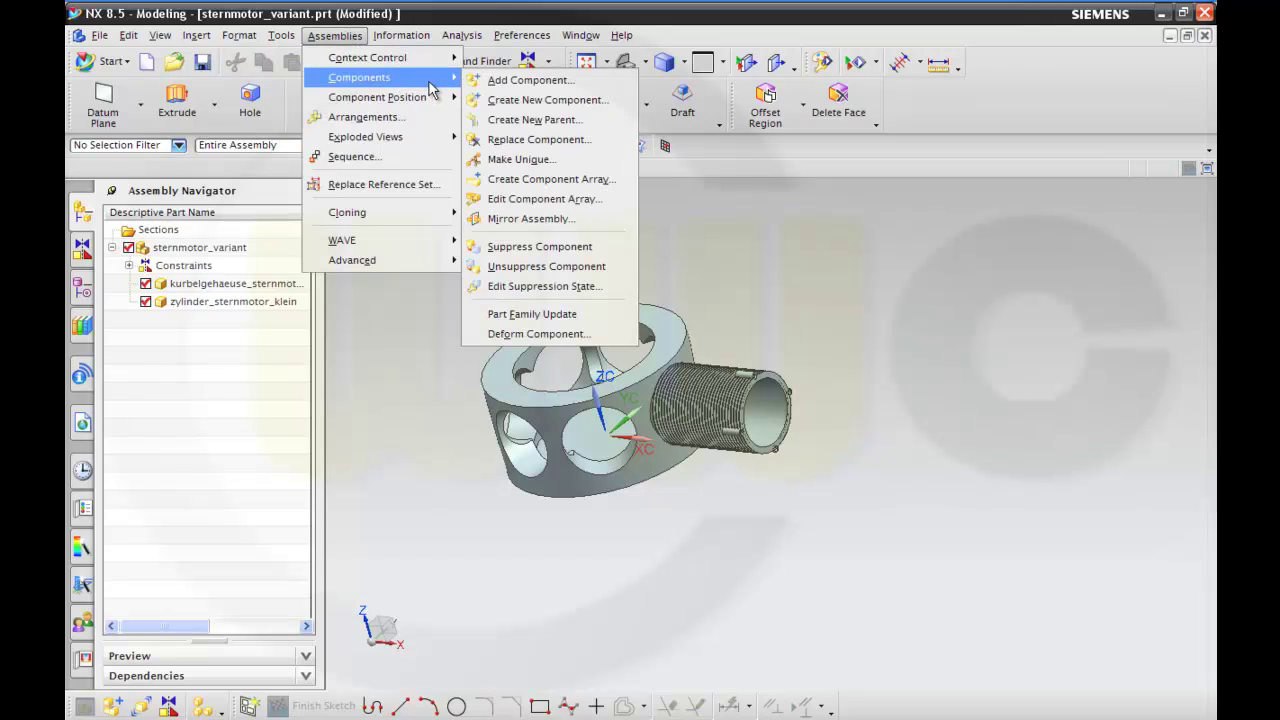
click(540, 180)
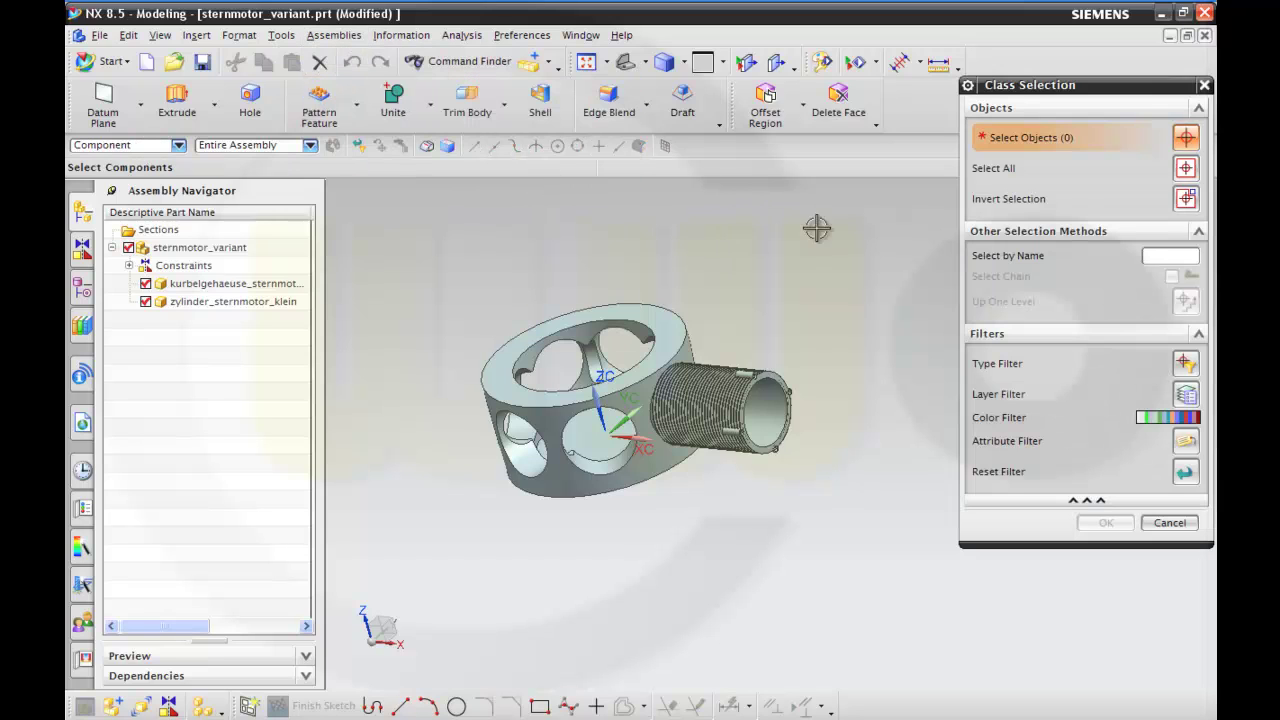
click(730, 390)
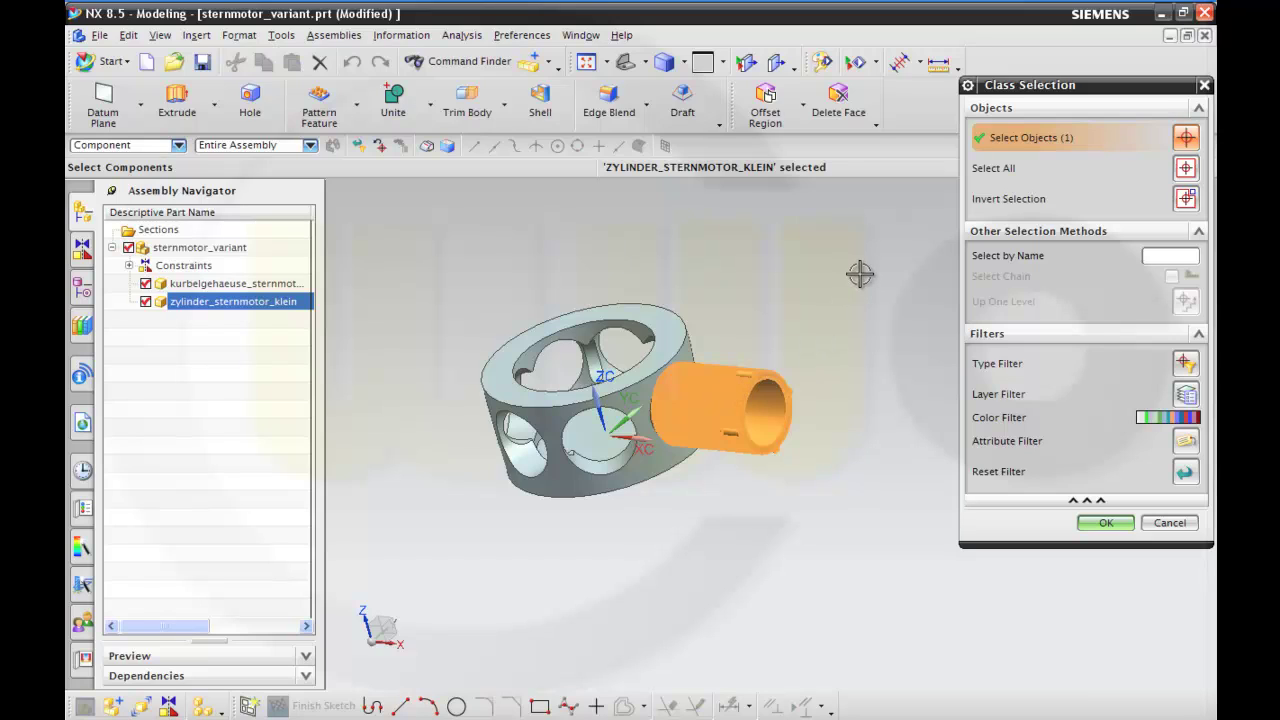
click(1100, 522)
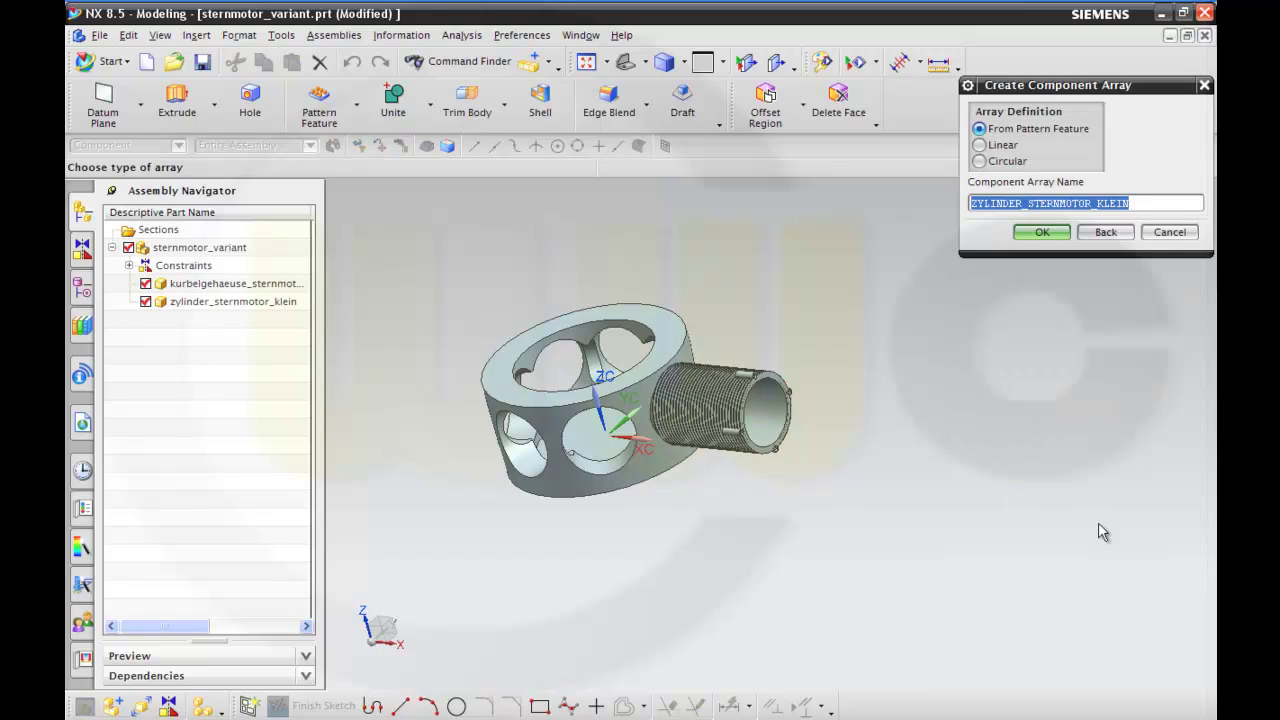
click(1031, 236)
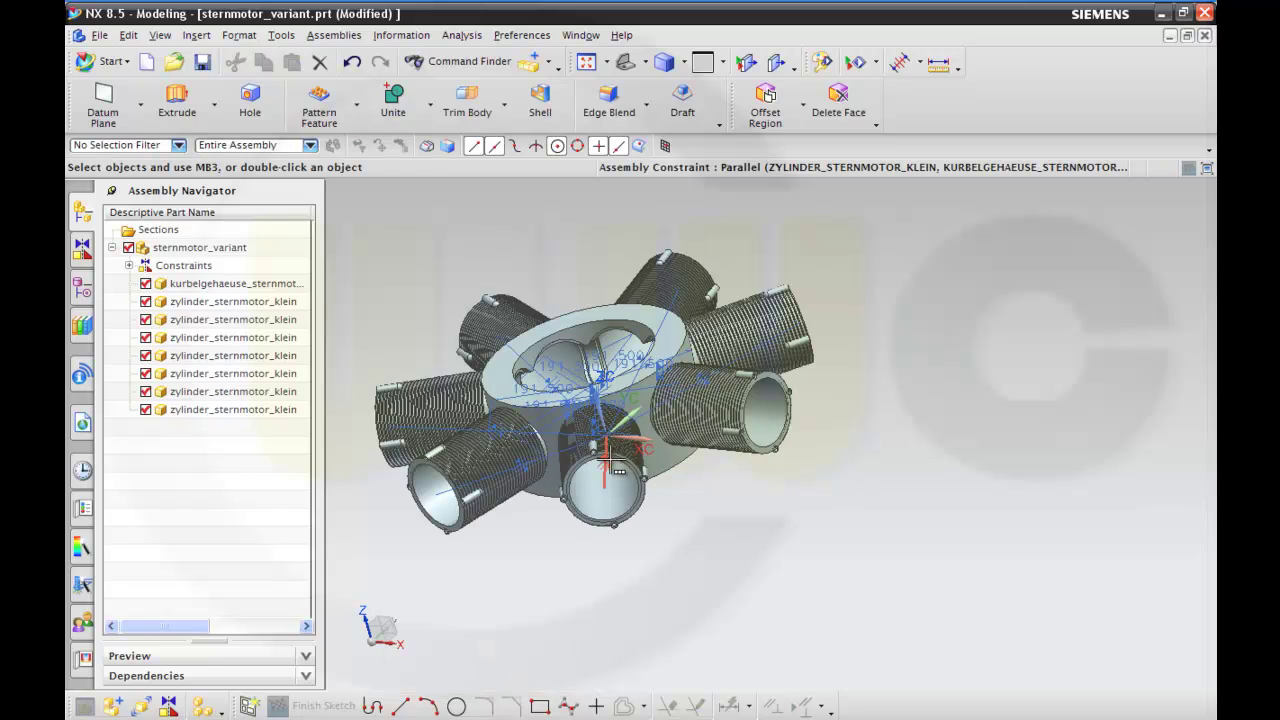
Step: Examine the arrayed cylinders around the crankcase from several angles and distances
mouse_move(851, 540)
middle_down()
mouse_move(852, 516)
mouse_move(877, 534)
mouse_move(834, 526)
middle_up()
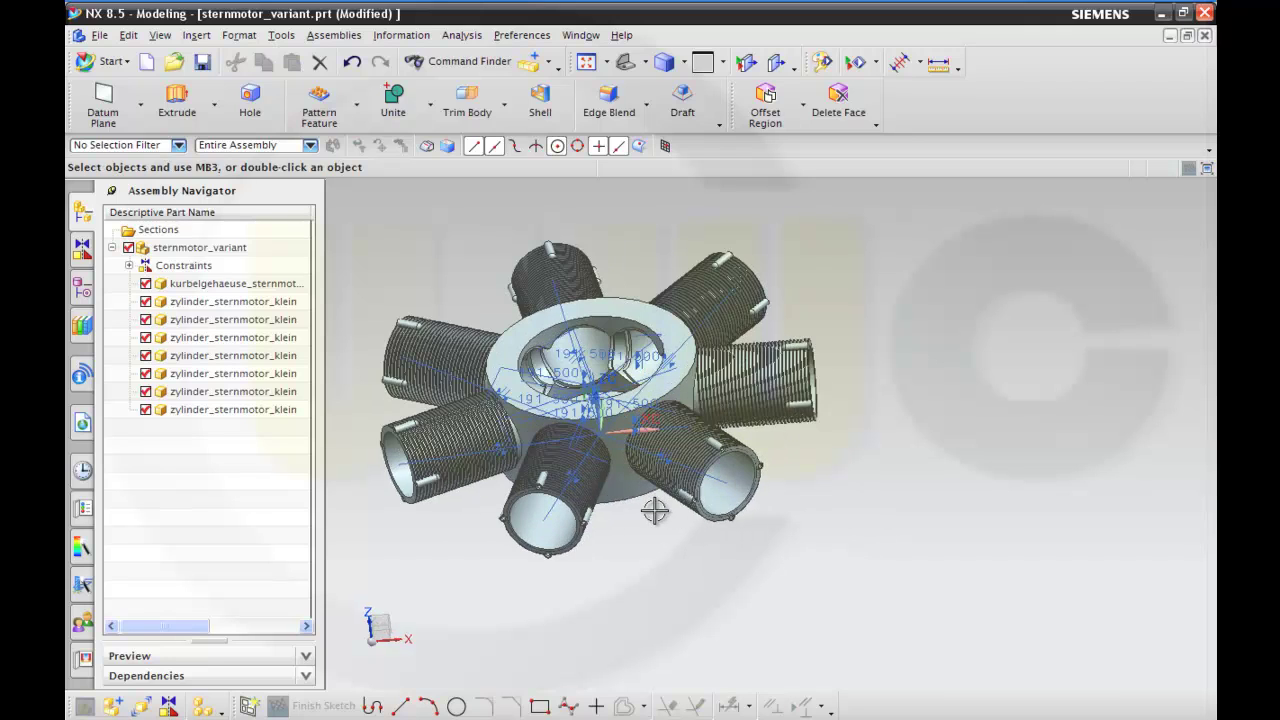
scroll(655, 508, up, 2)
scroll(655, 508, down, 4)
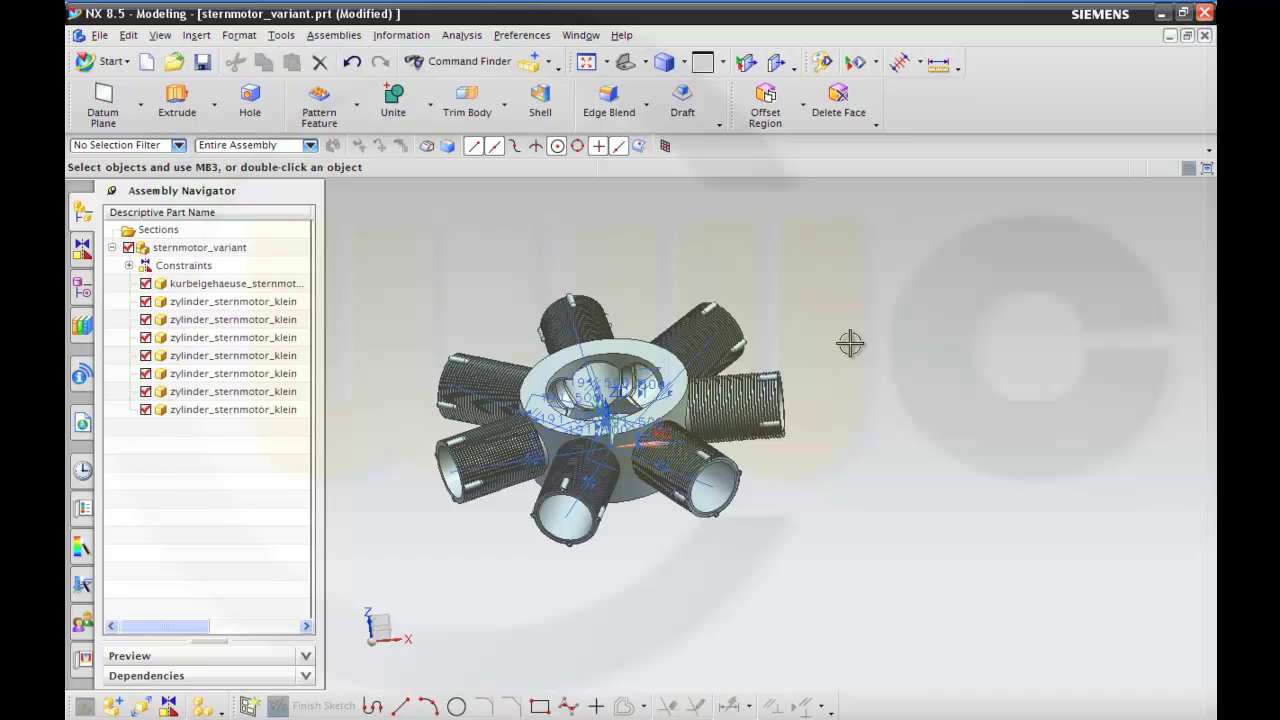
middle_drag(829, 457, 800, 465)
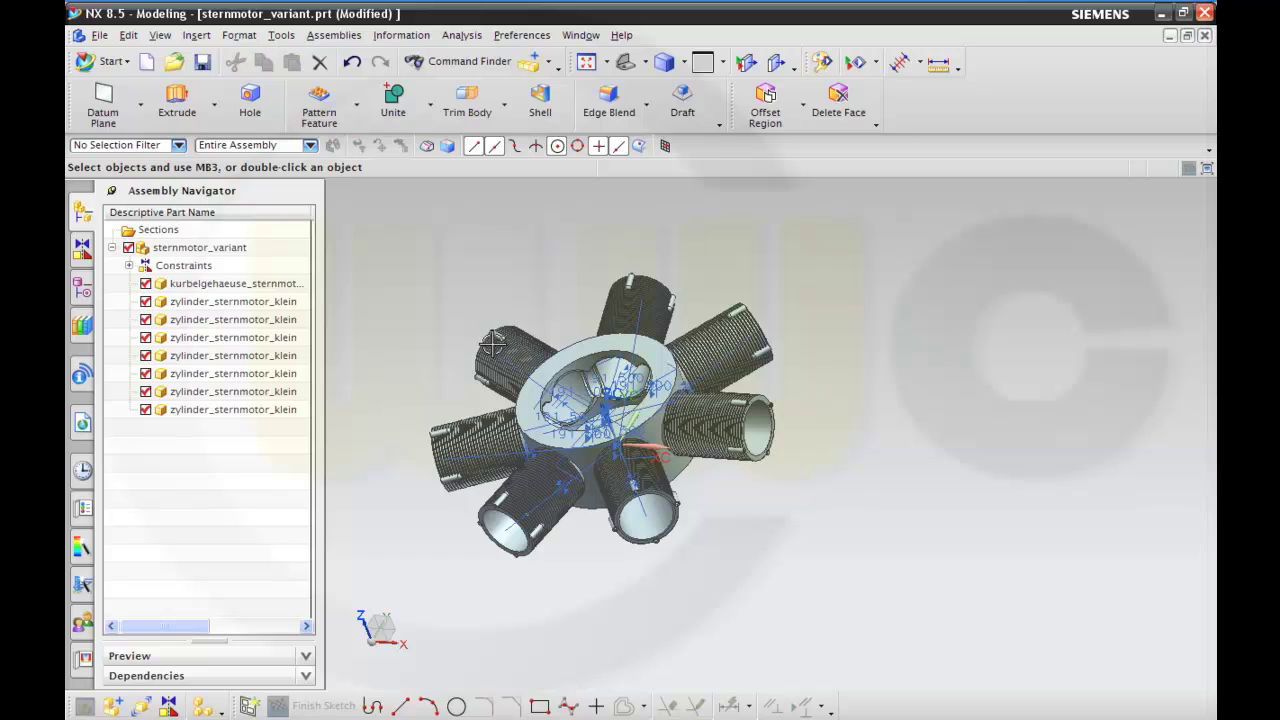
shift+middle_drag(466, 314, 572, 342)
scroll(520, 314, down, 3)
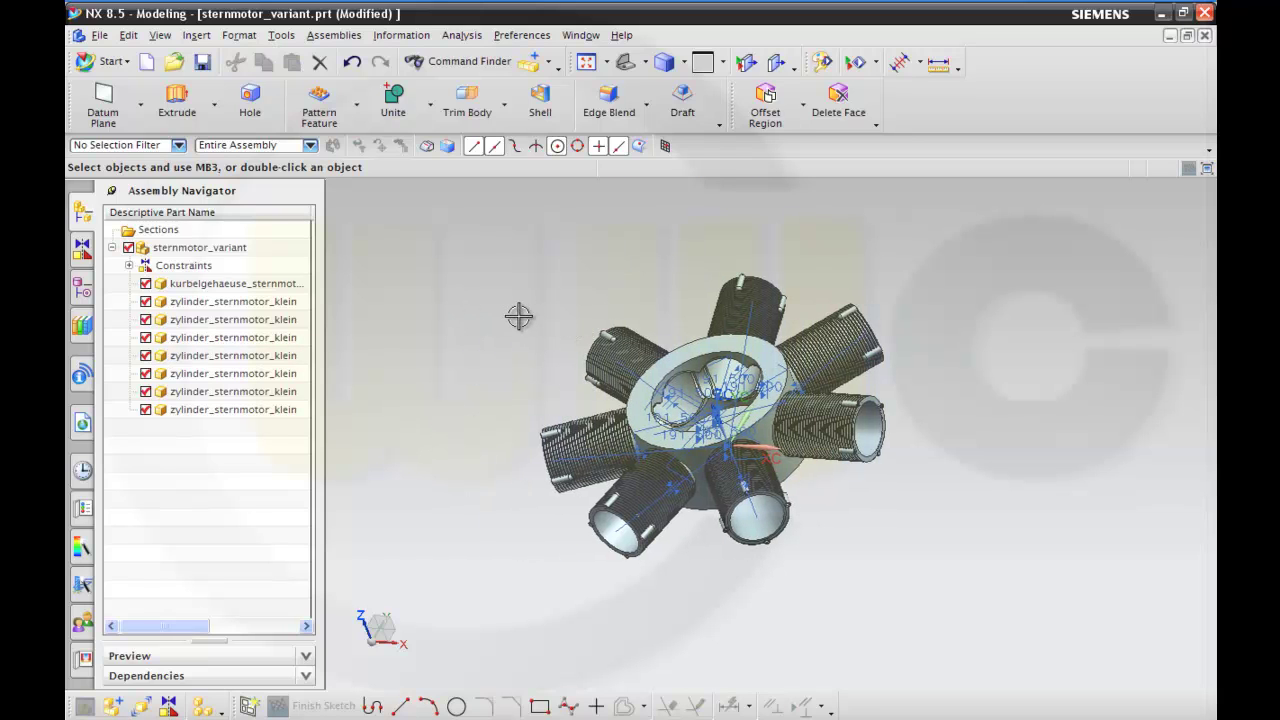
scroll(520, 314, up, 5)
middle_drag(906, 528, 968, 541)
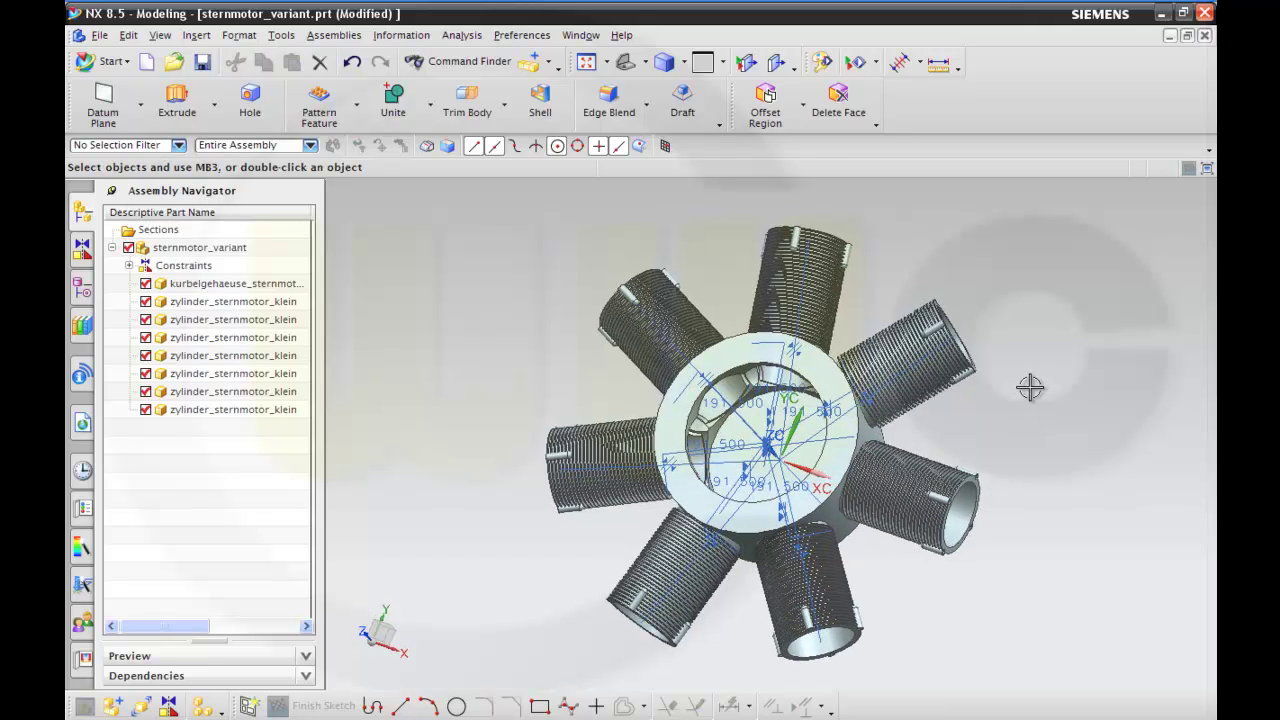